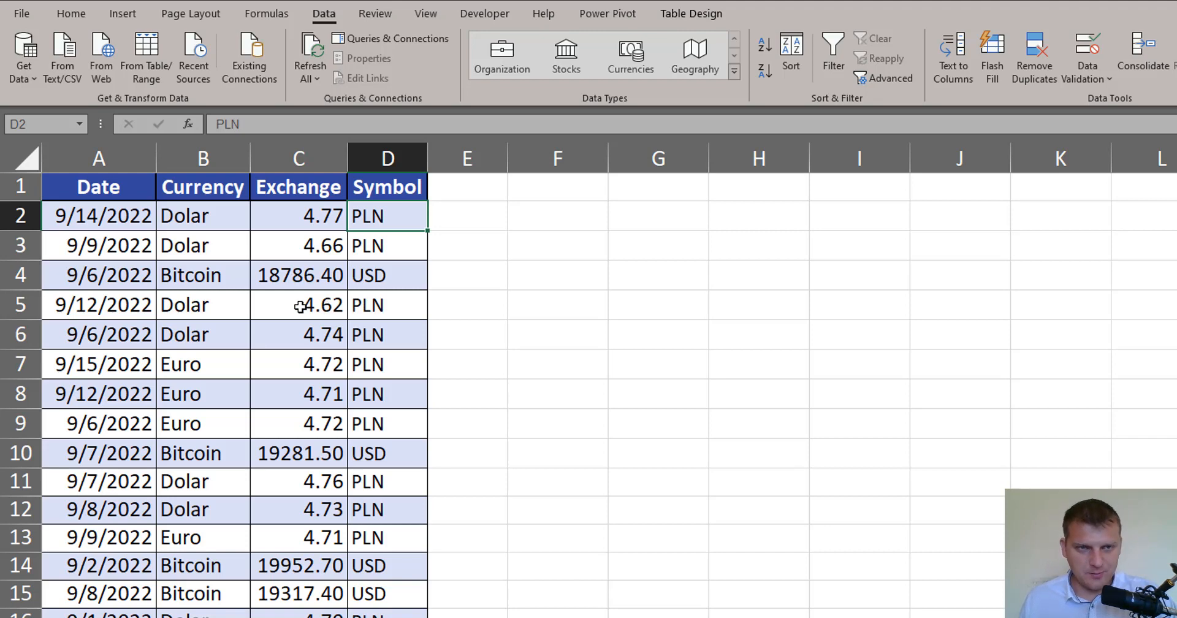
Examine the unsorted dates and currencies in the exchange-rate table, including its last rows
click(137, 245)
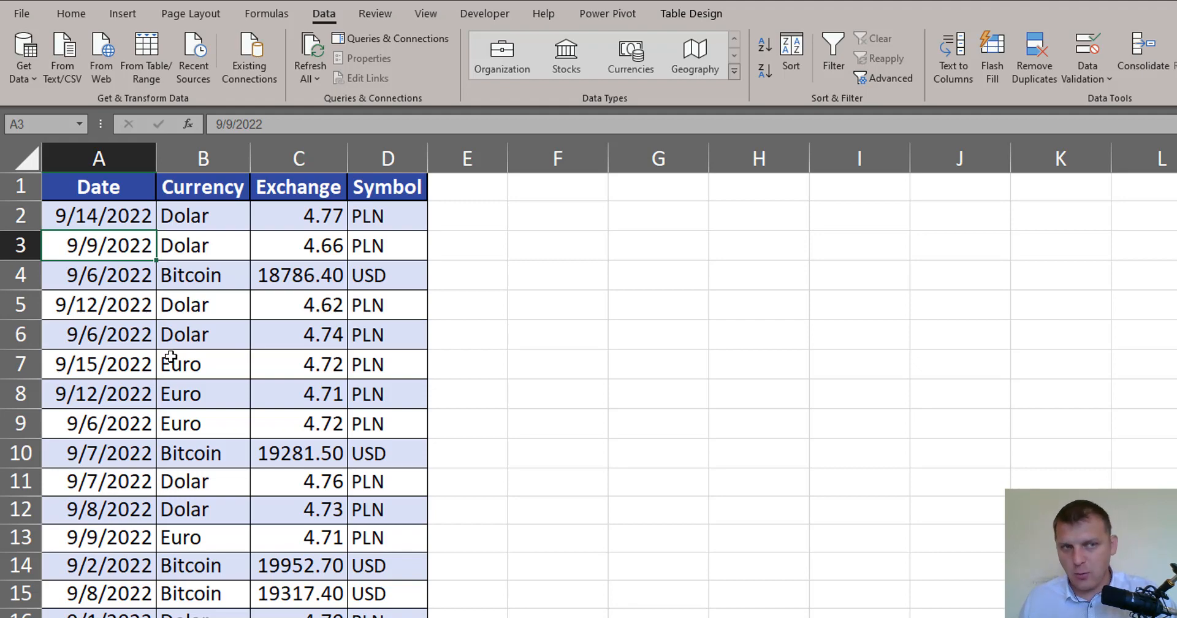
scroll(171, 357, down, 4)
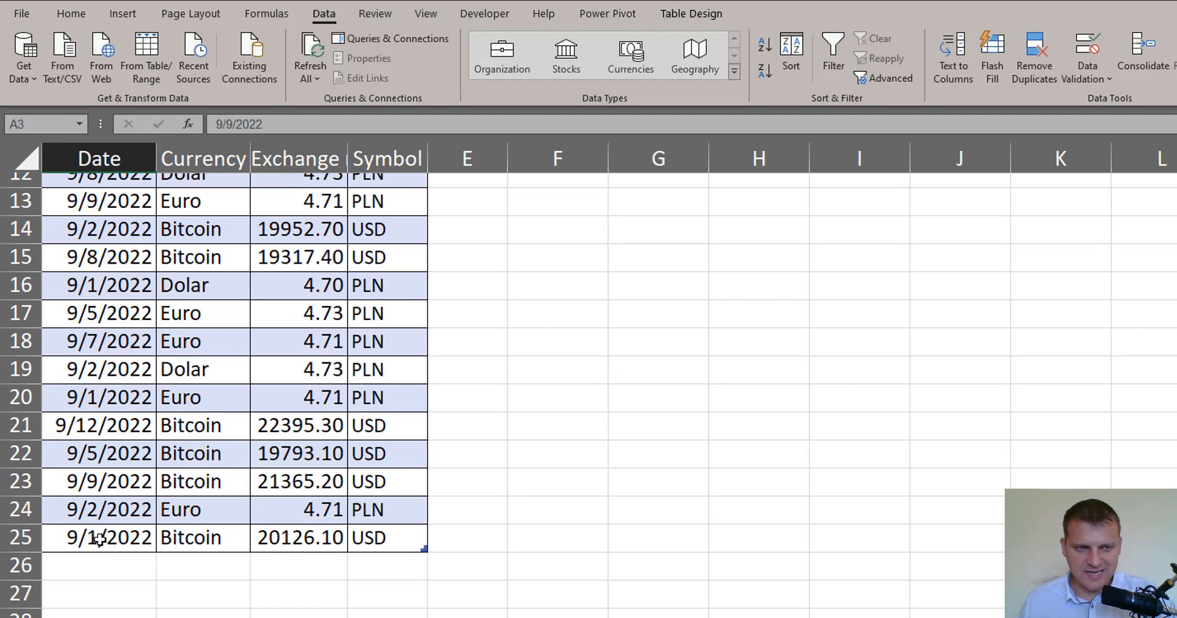
drag(98, 536, 380, 536)
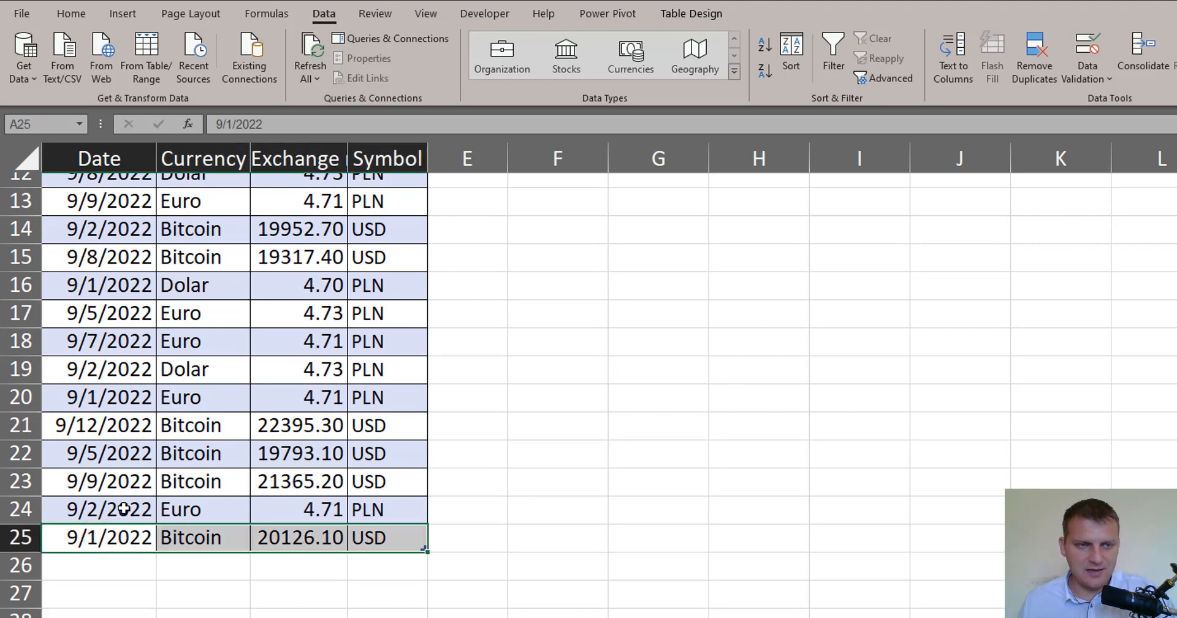
ctrl+drag(98, 510, 380, 509)
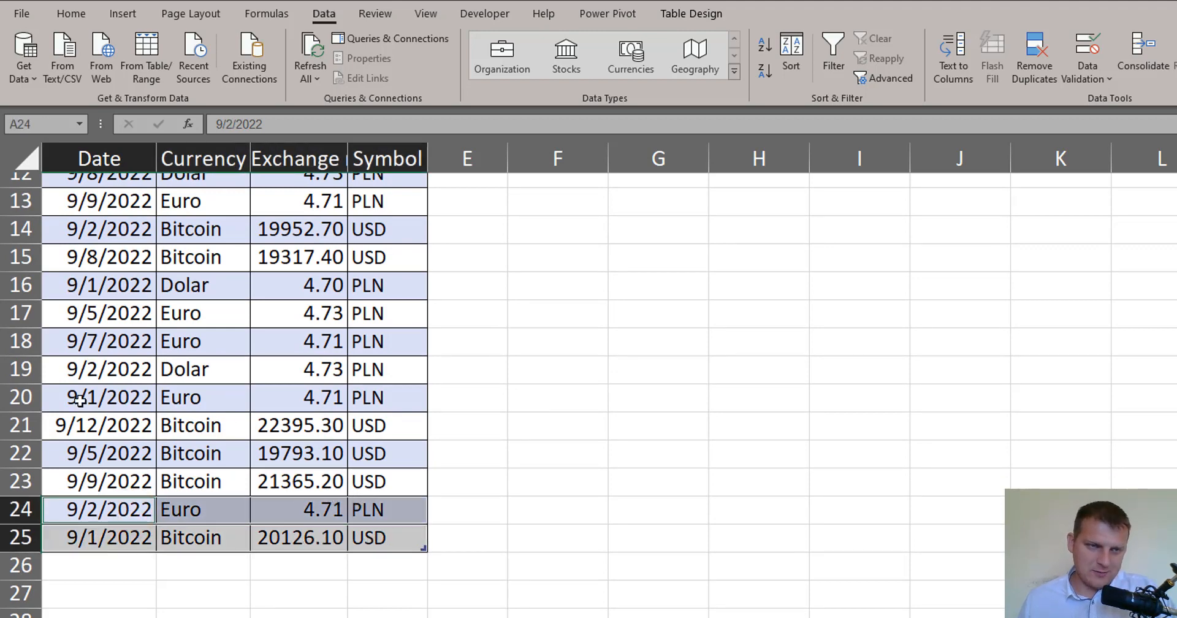
ctrl+click(81, 401)
ctrl+drag(87, 367, 385, 372)
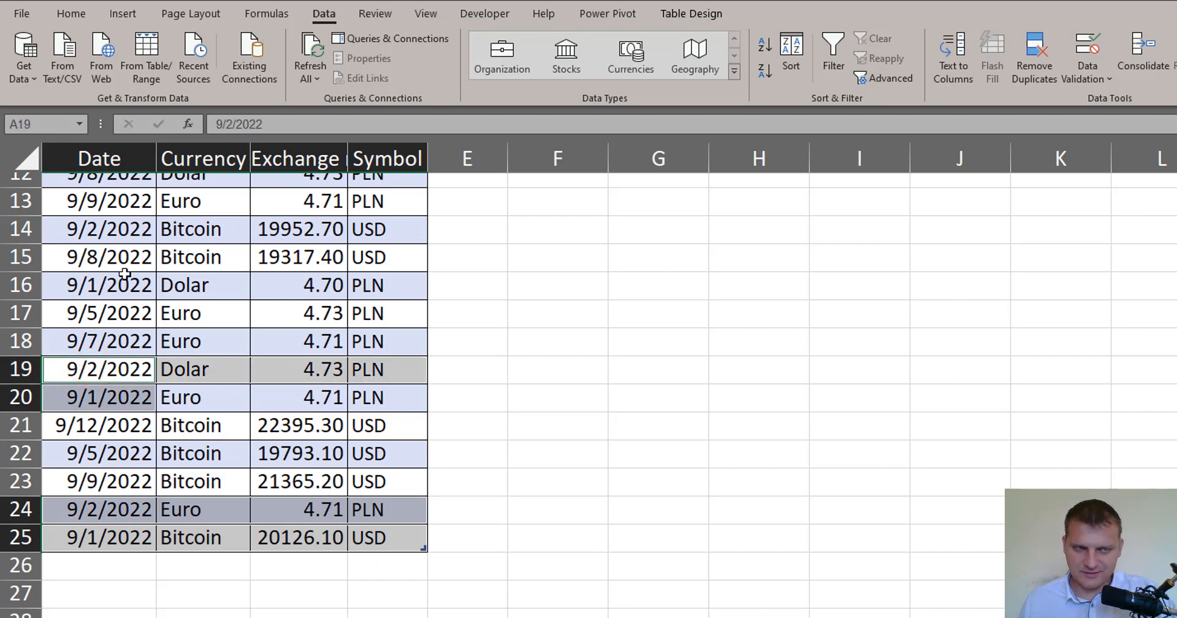
click(124, 274)
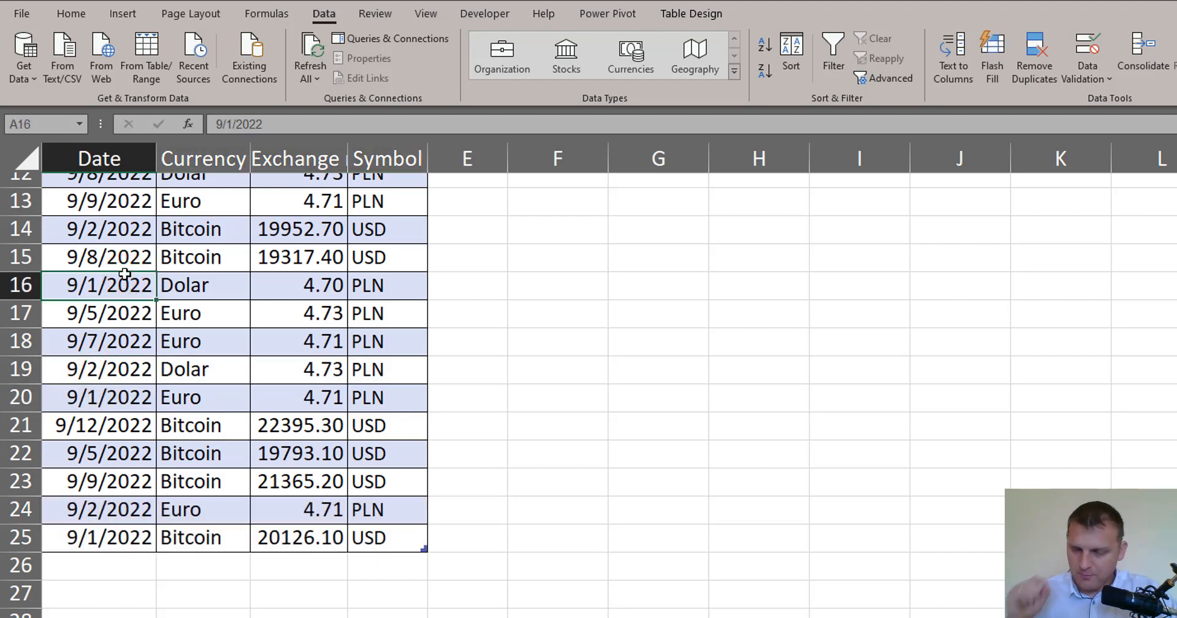
scroll(243, 393, up, 4)
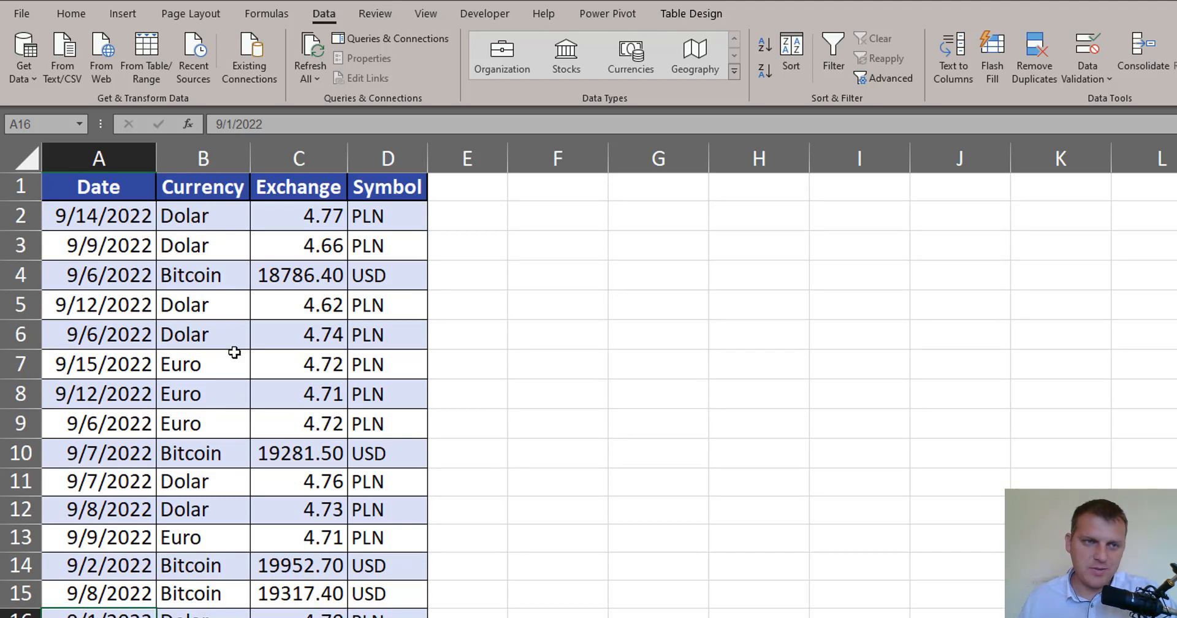
Load the exchange-rate table from the worksheet into the Power Query Editor
click(234, 282)
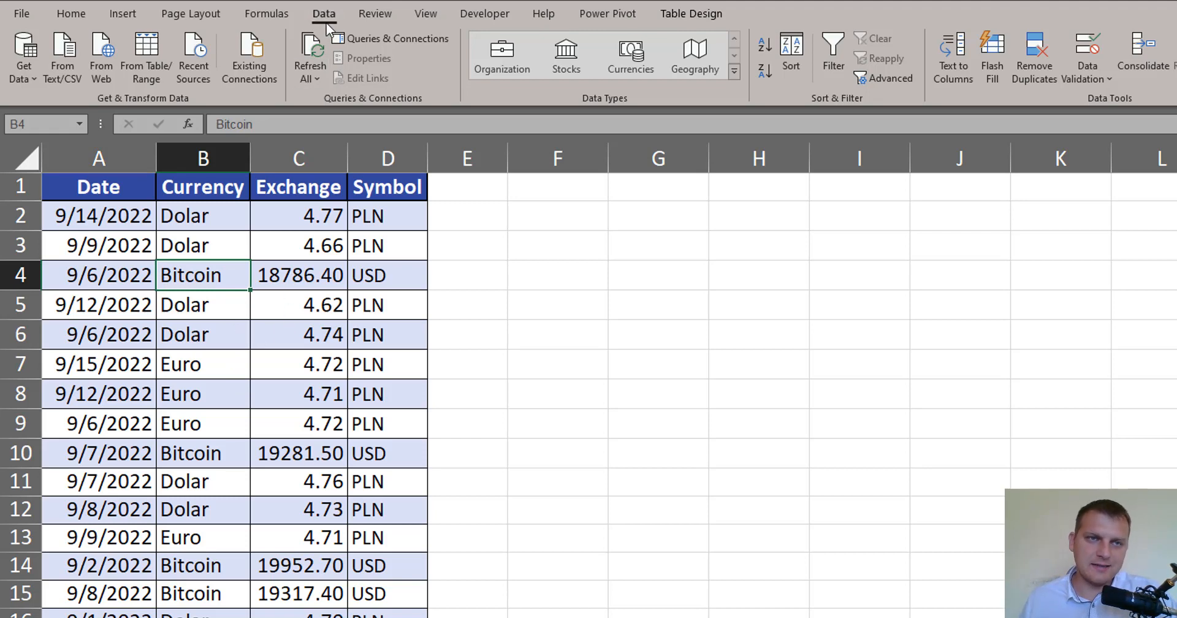
click(147, 52)
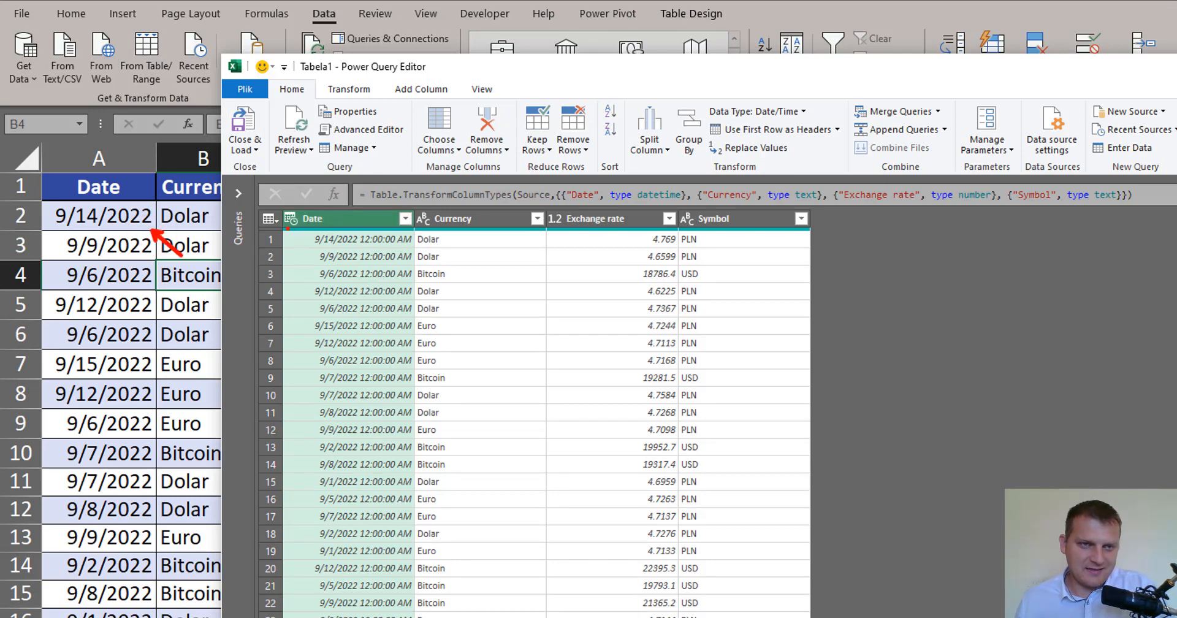
drag(284, 228, 412, 250)
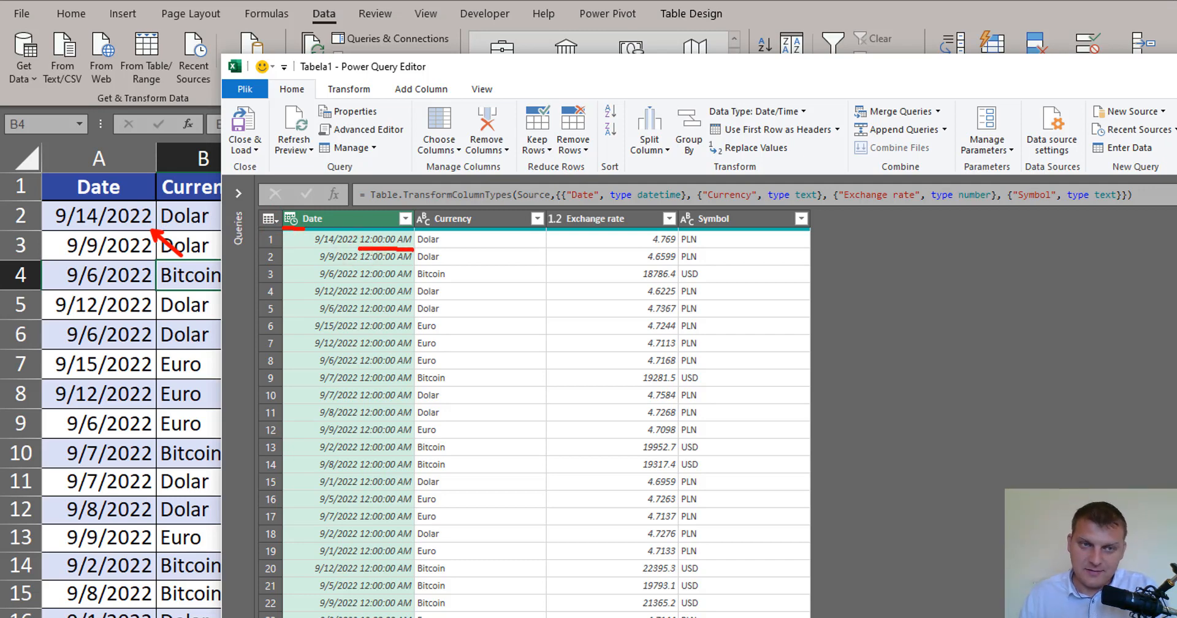
key(Escape)
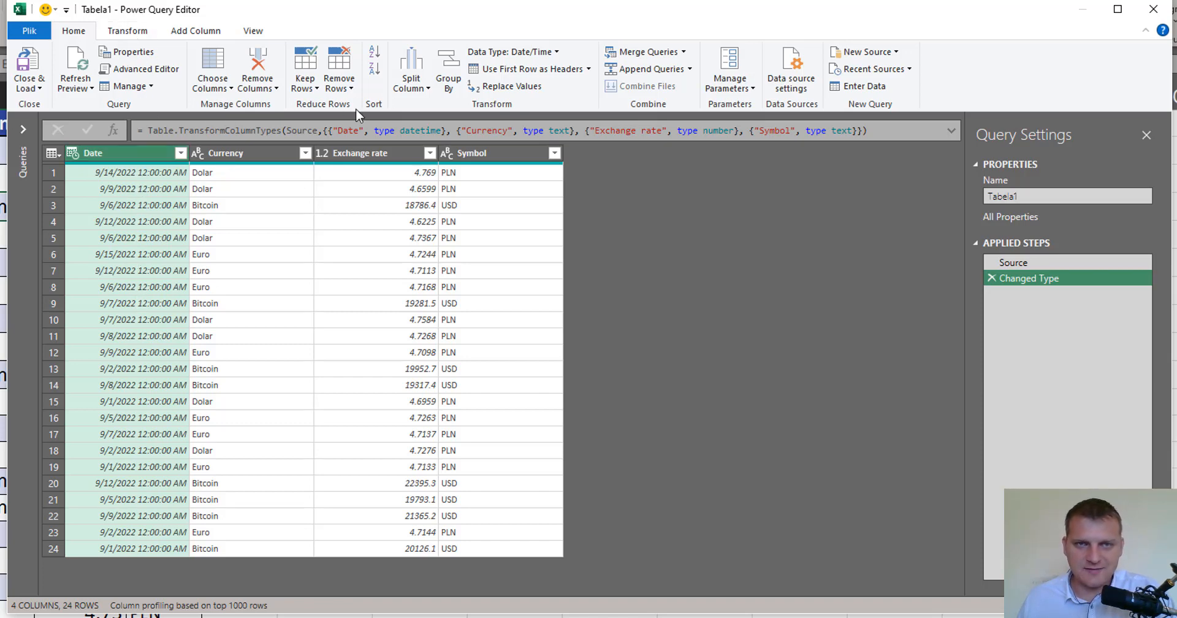
Sort the query rows by the Date column in ascending order and check the last row
click(378, 57)
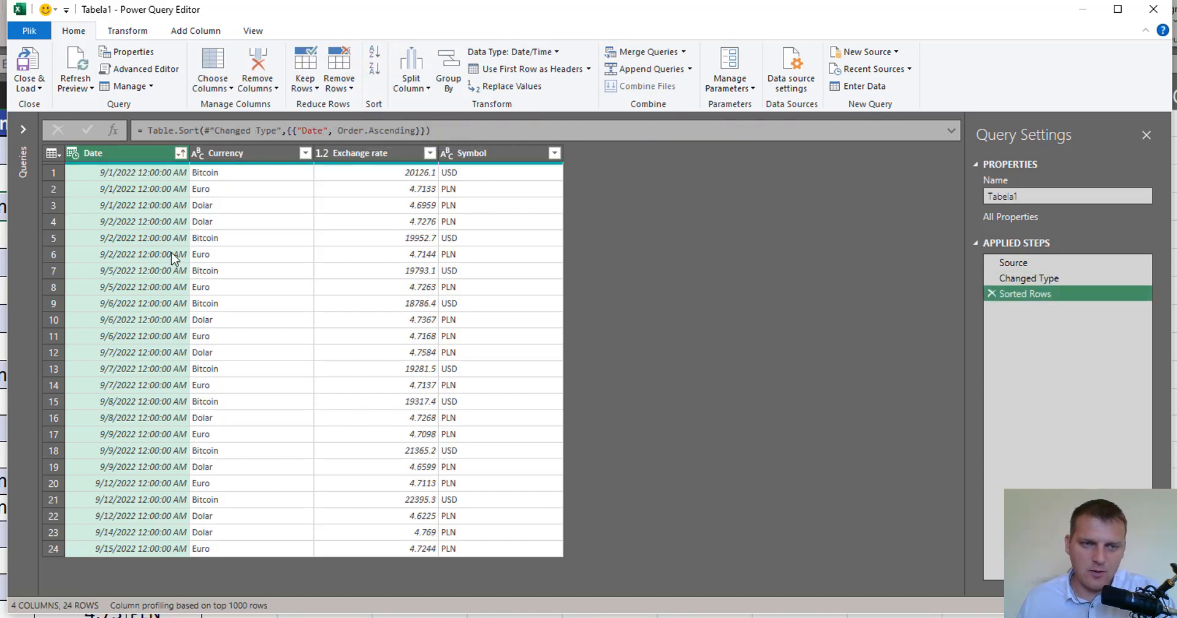
click(105, 548)
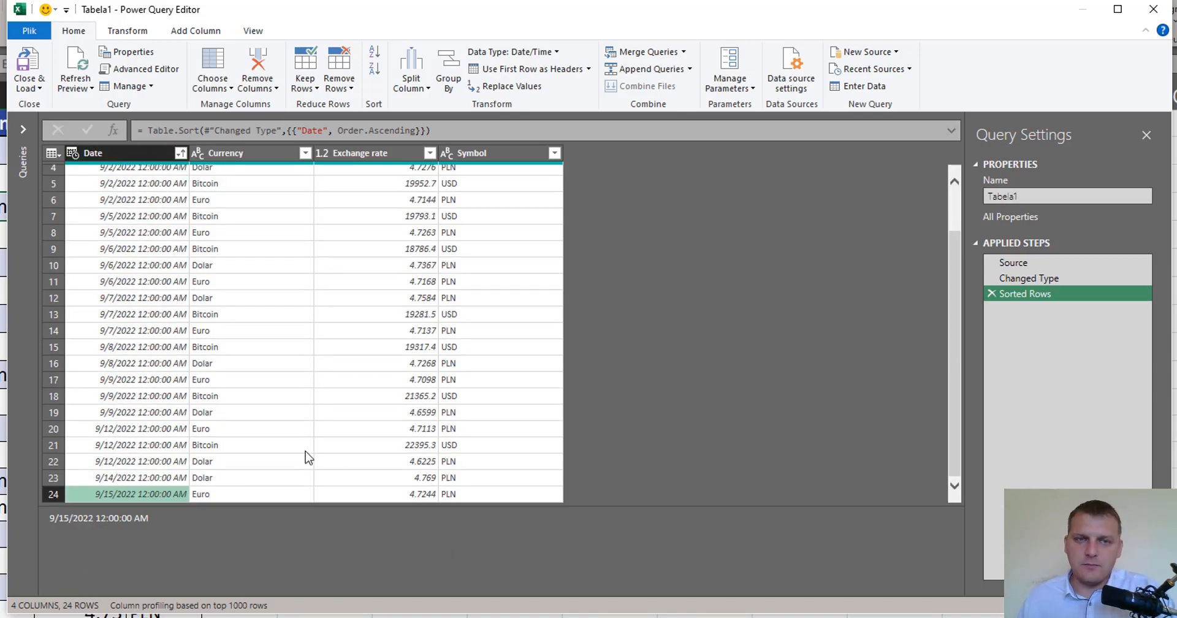
scroll(346, 387, up, 1)
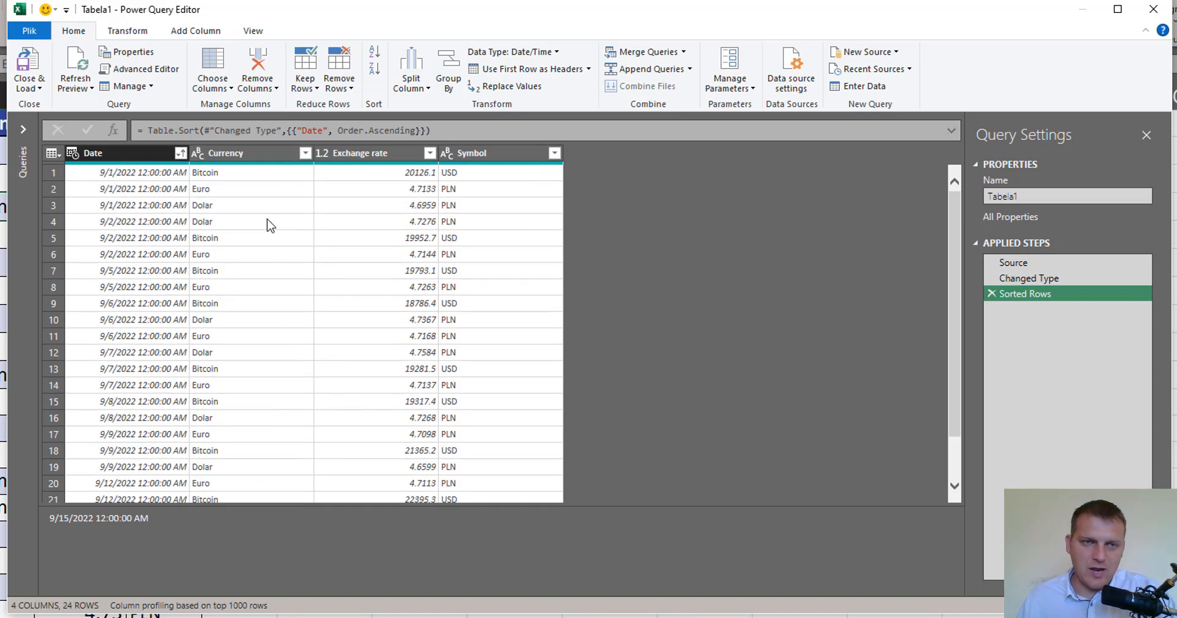
Group the rows by Currency with the All Rows operation, naming the new column "temporary"
click(265, 191)
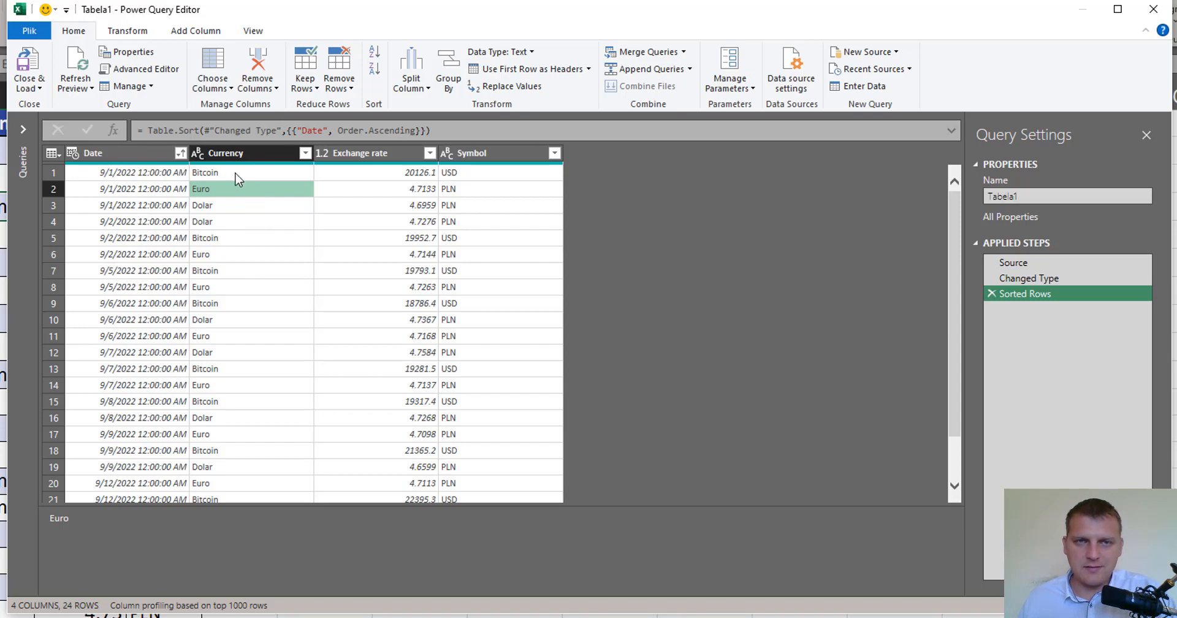
click(458, 68)
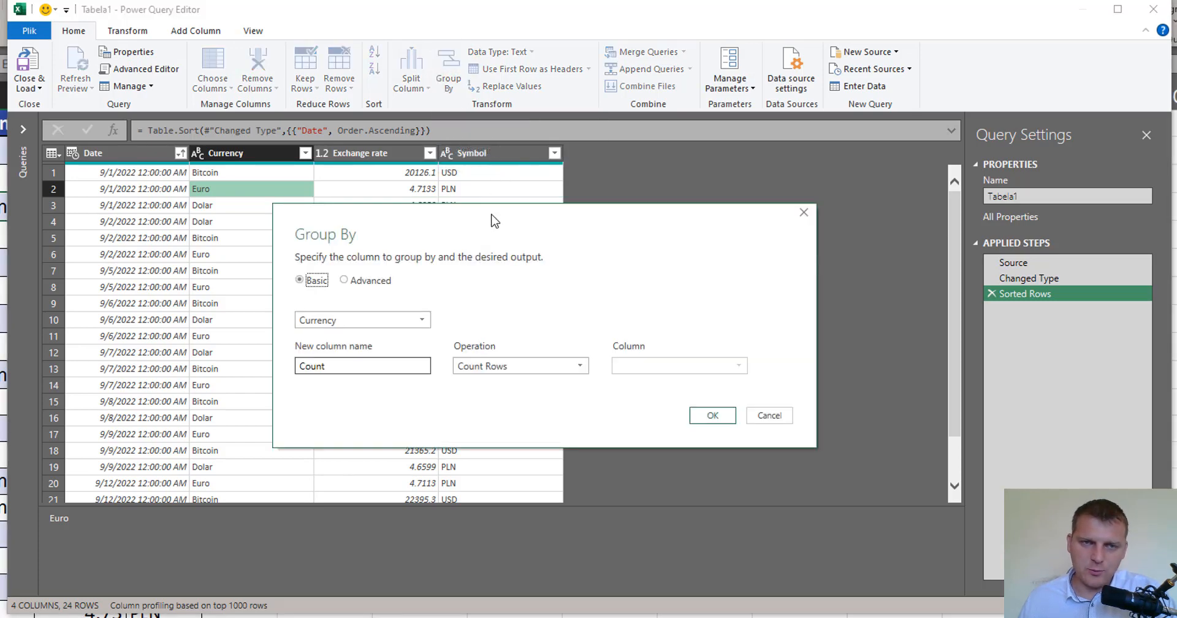
drag(488, 219, 532, 180)
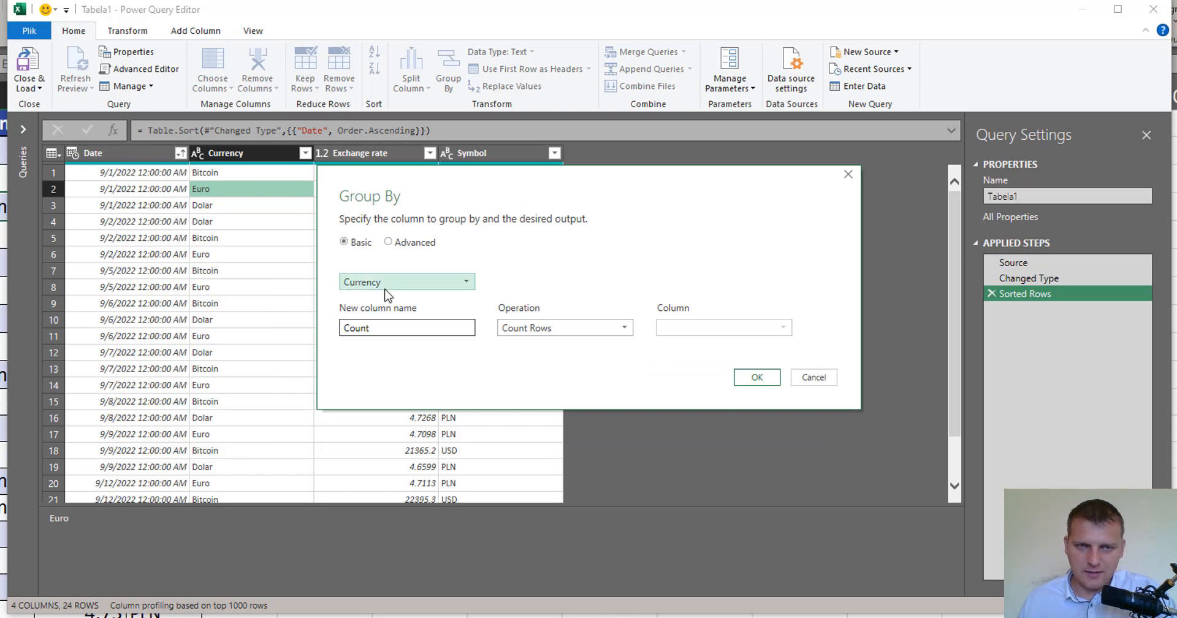
click(547, 328)
click(557, 454)
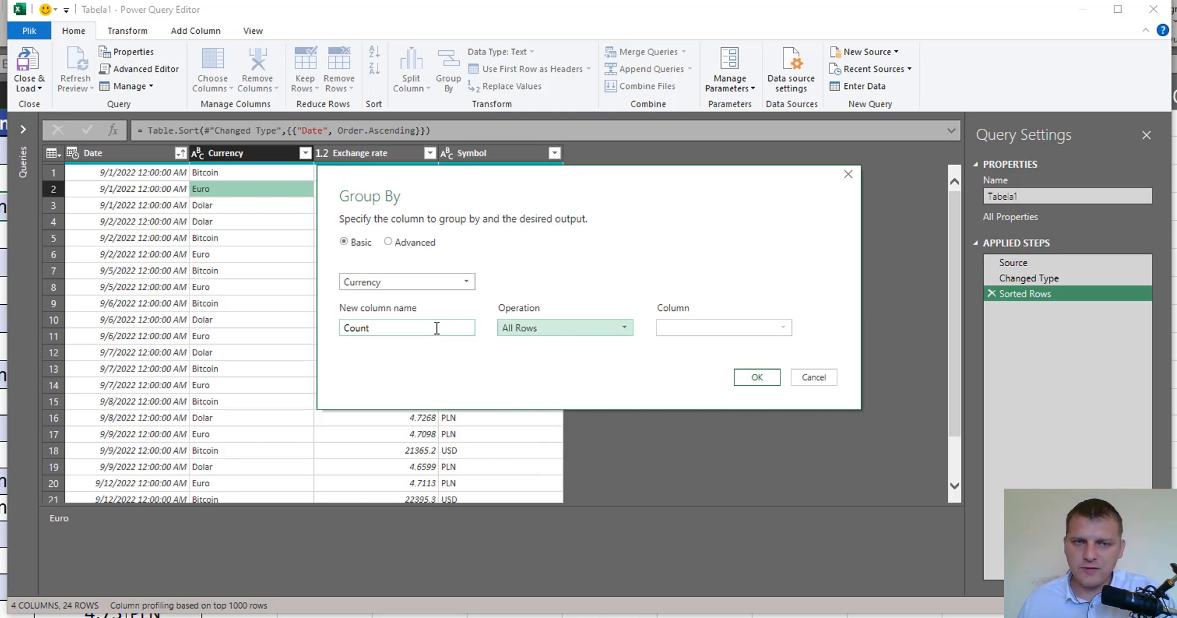
drag(436, 329, 235, 330)
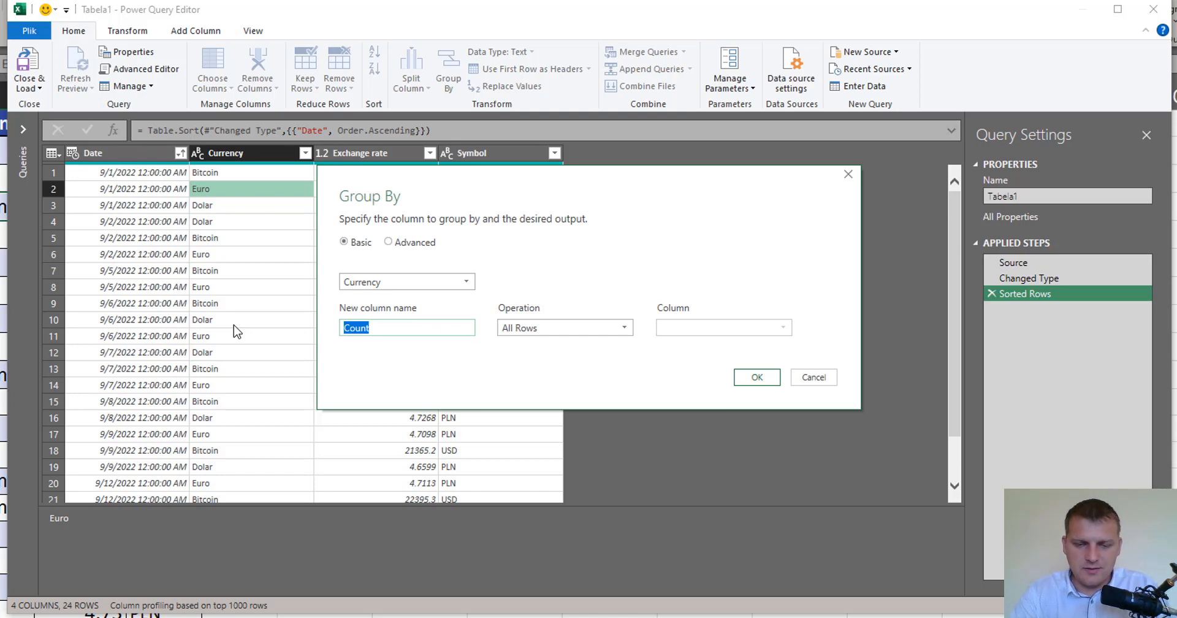
text(tem)
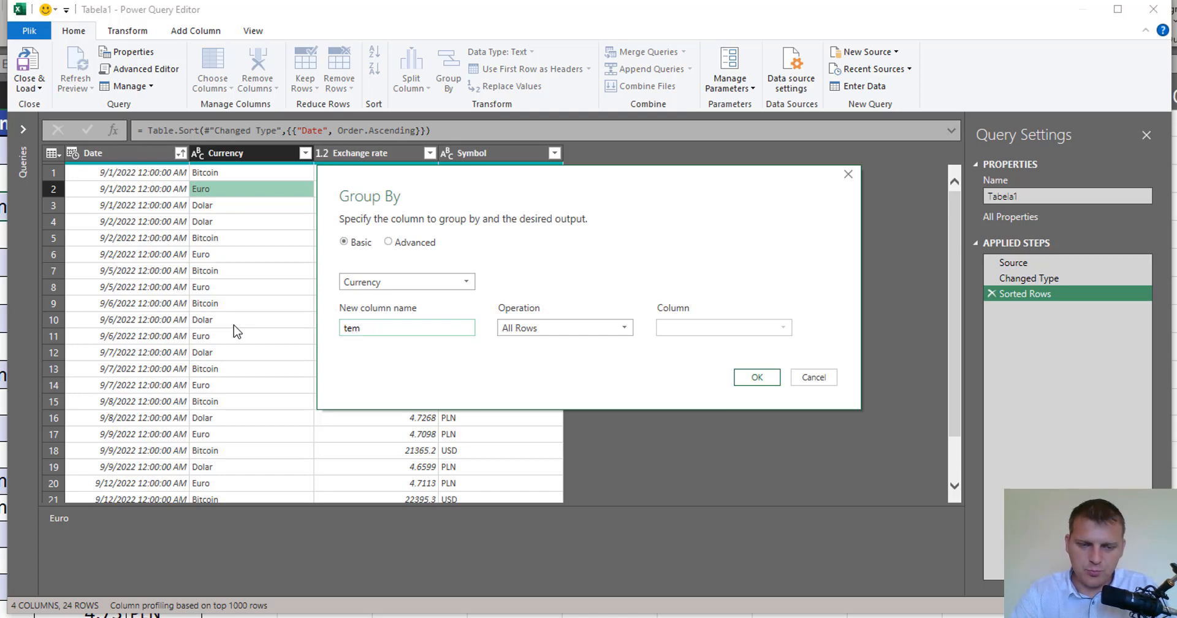
text(porar)
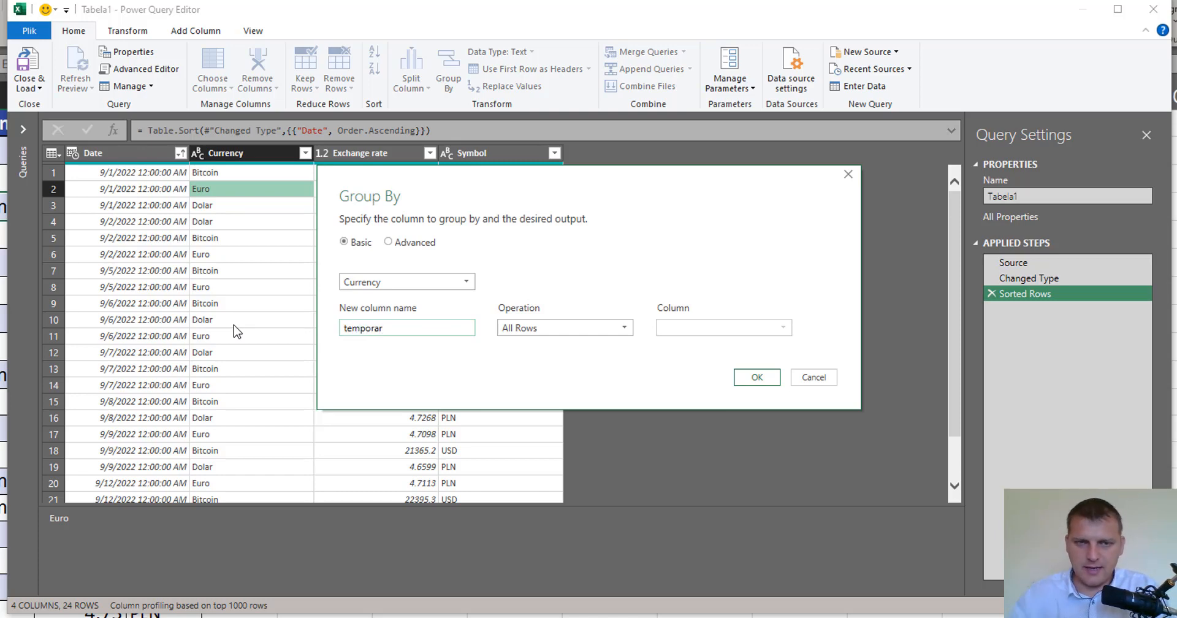
text(y)
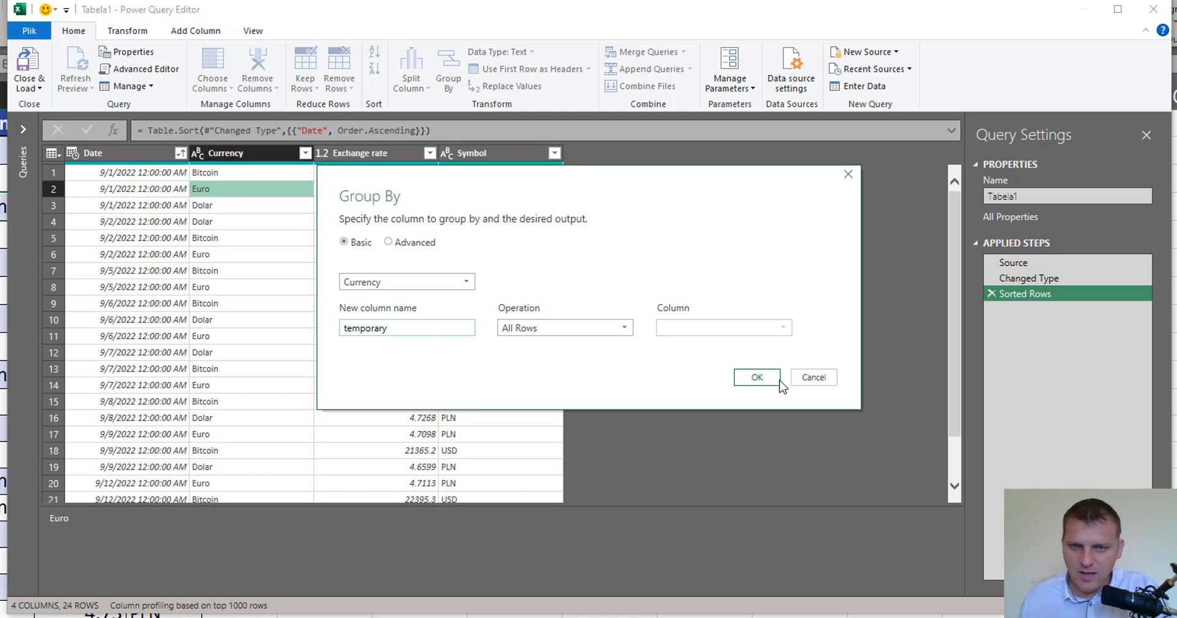
click(760, 377)
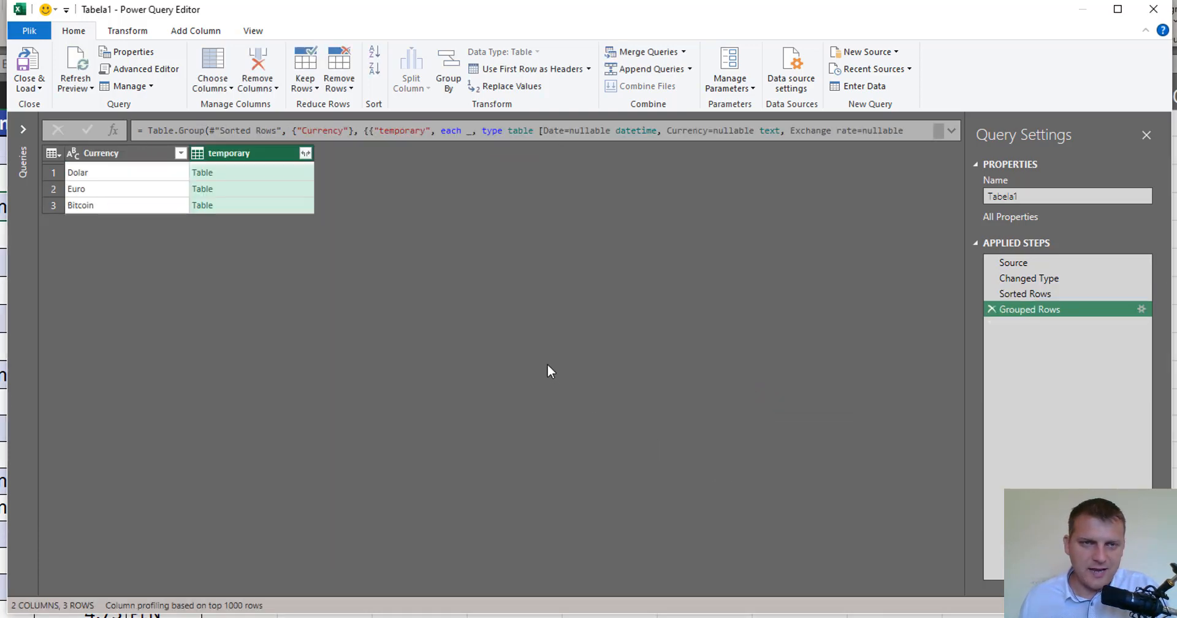
Examine the grouped currencies and preview the nested table for Dolar in an enlarged preview area
click(139, 178)
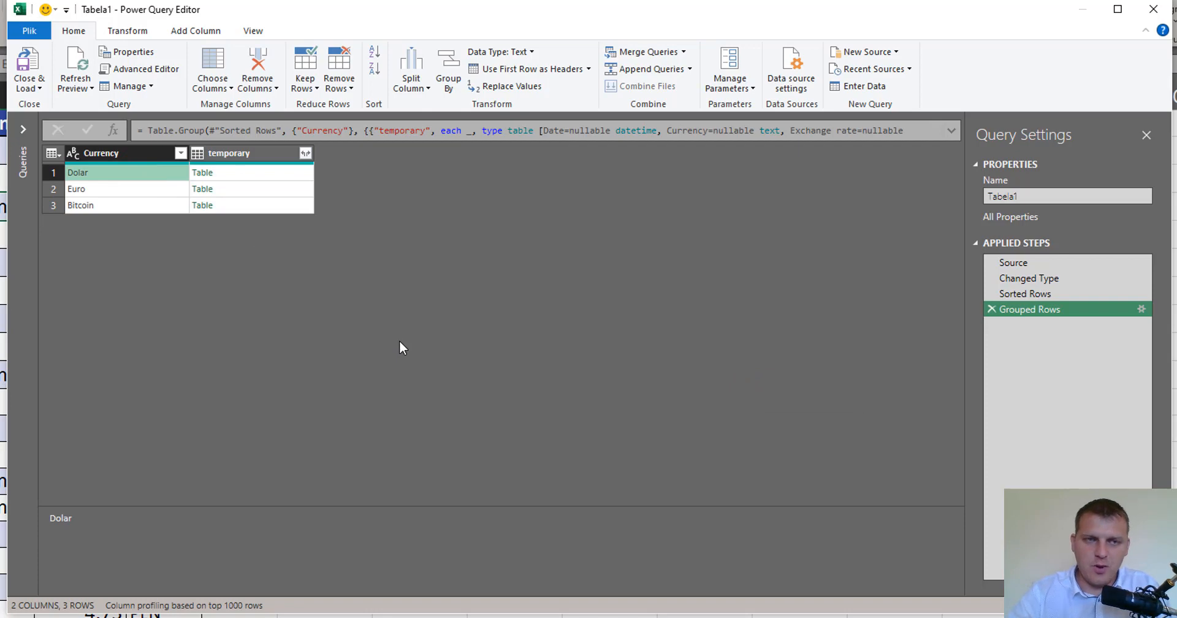
key(ctrl+shift+equal)
click(170, 208)
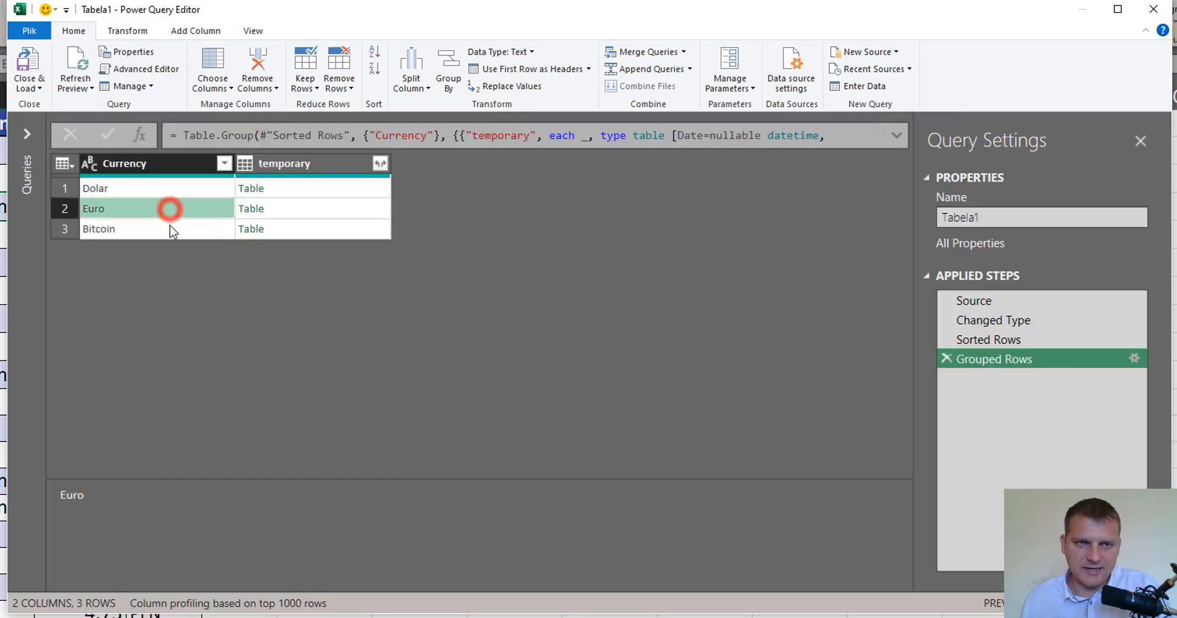
click(168, 228)
click(210, 190)
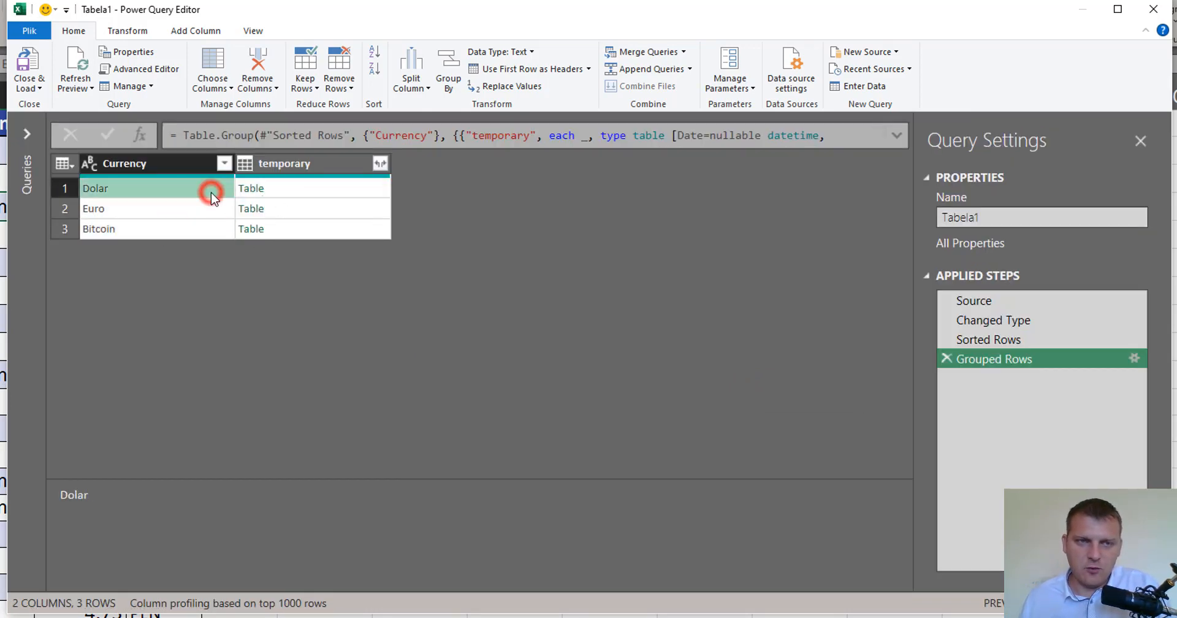
click(297, 195)
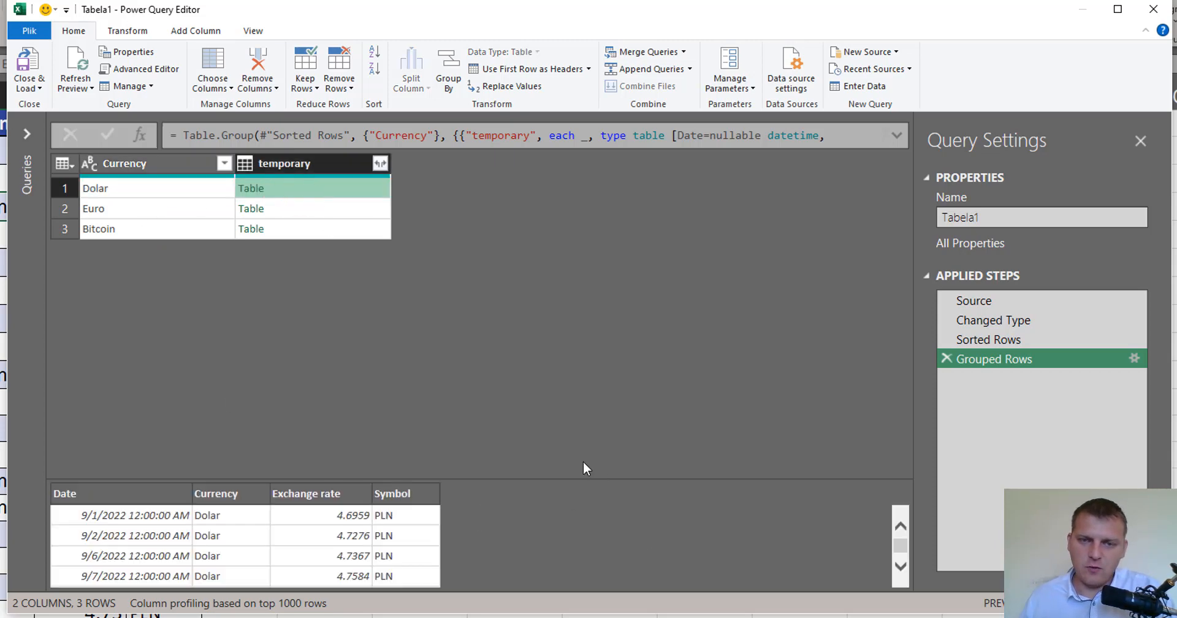
drag(583, 477, 583, 336)
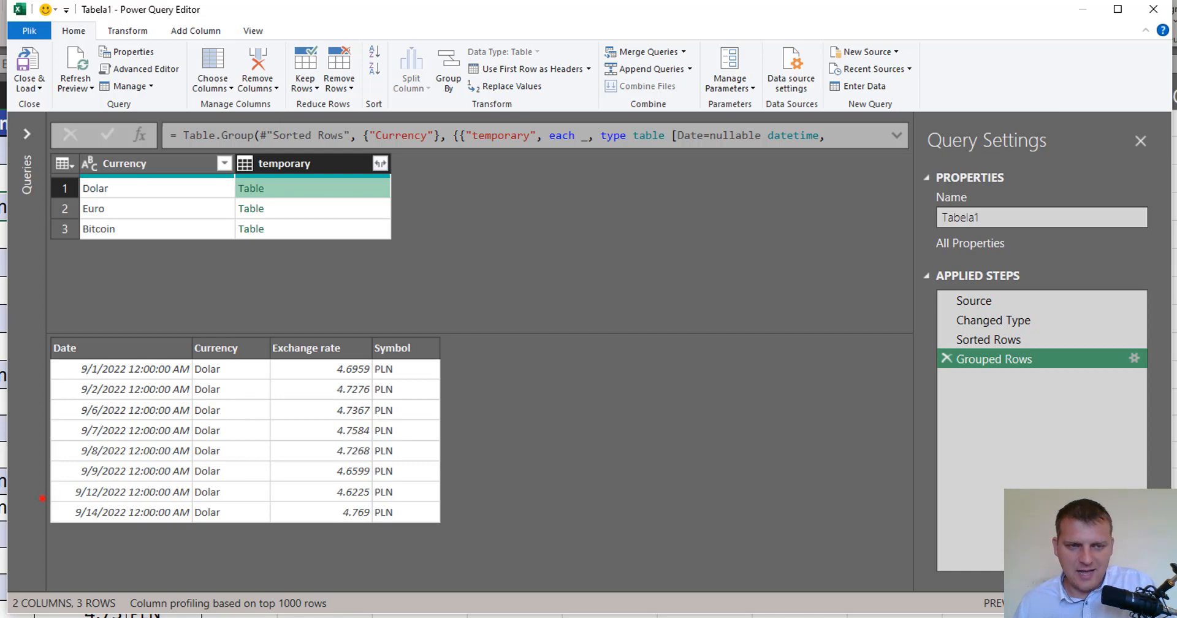
mouse_move(41, 498)
mouse_down()
mouse_move(300, 532)
mouse_move(446, 531)
mouse_up()
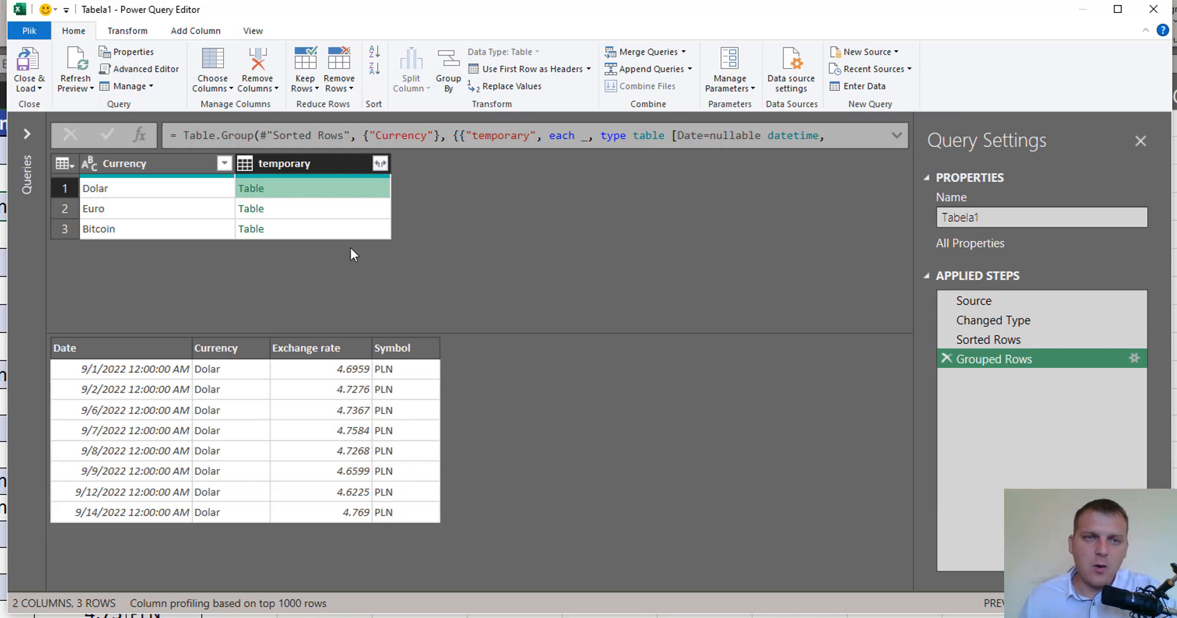
Start a custom column on the grouped query and name it "Last"
click(196, 31)
click(87, 73)
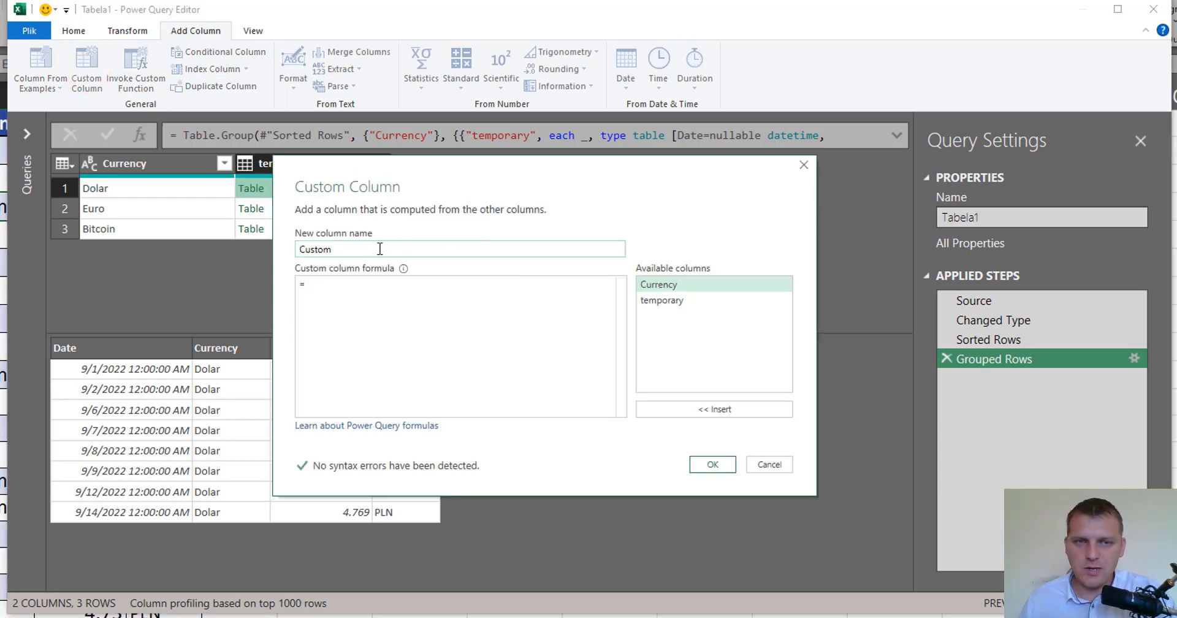
double_click(380, 248)
text(Las)
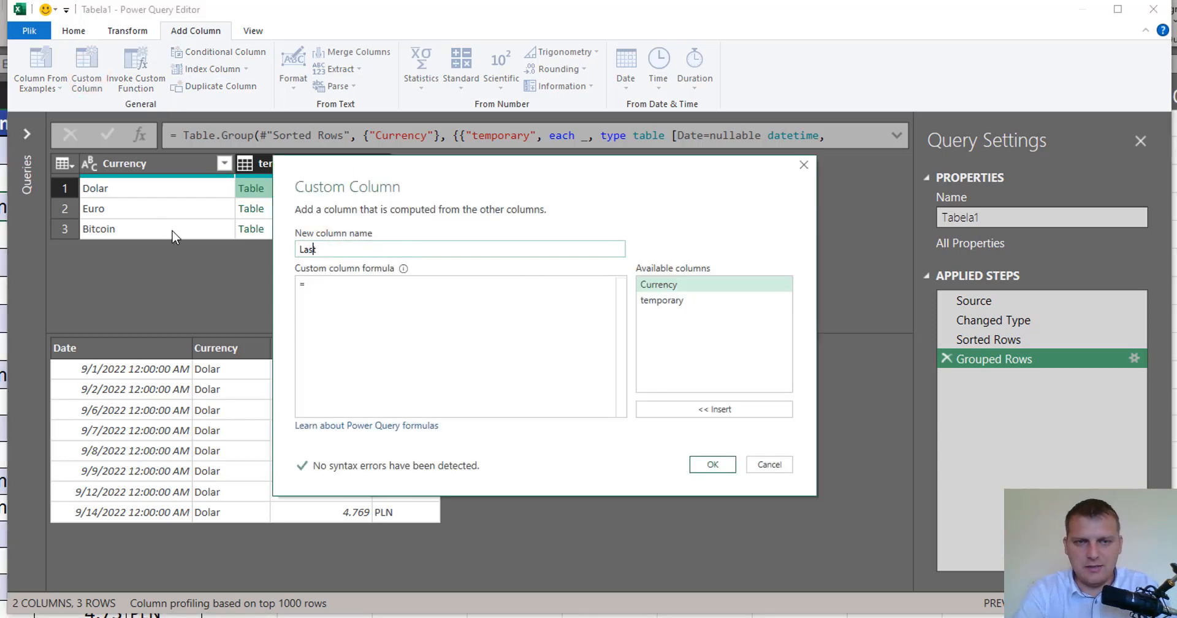
text(t)
Define the Last custom column with the formula Table.LastN([temporary],1) and add it to the query
click(349, 297)
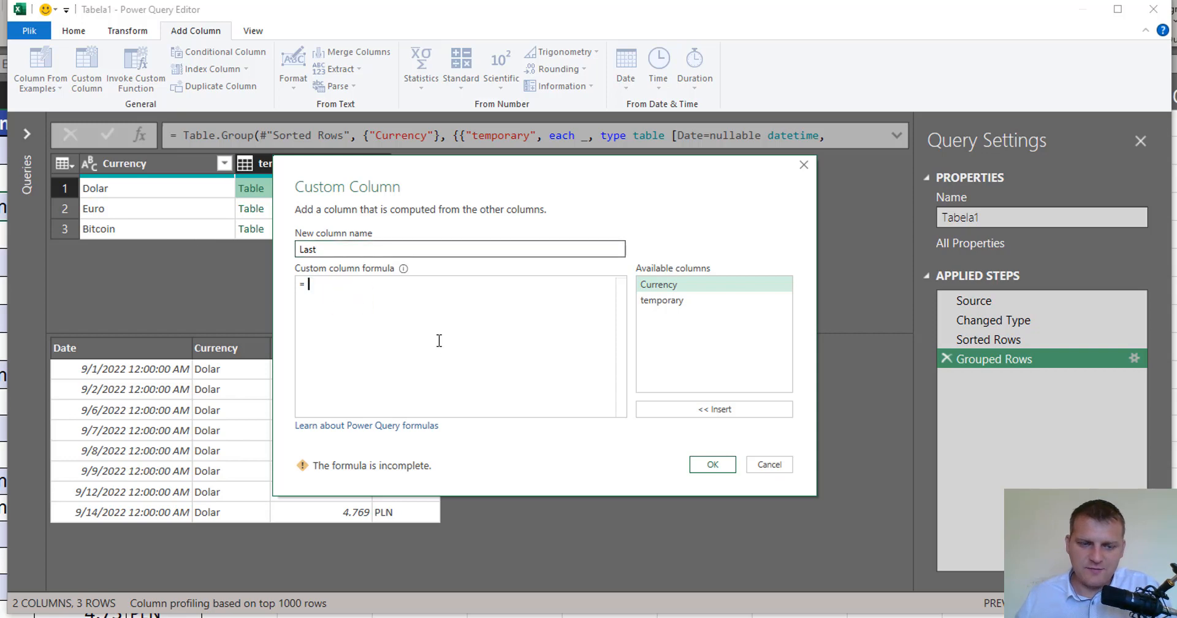
text(Table)
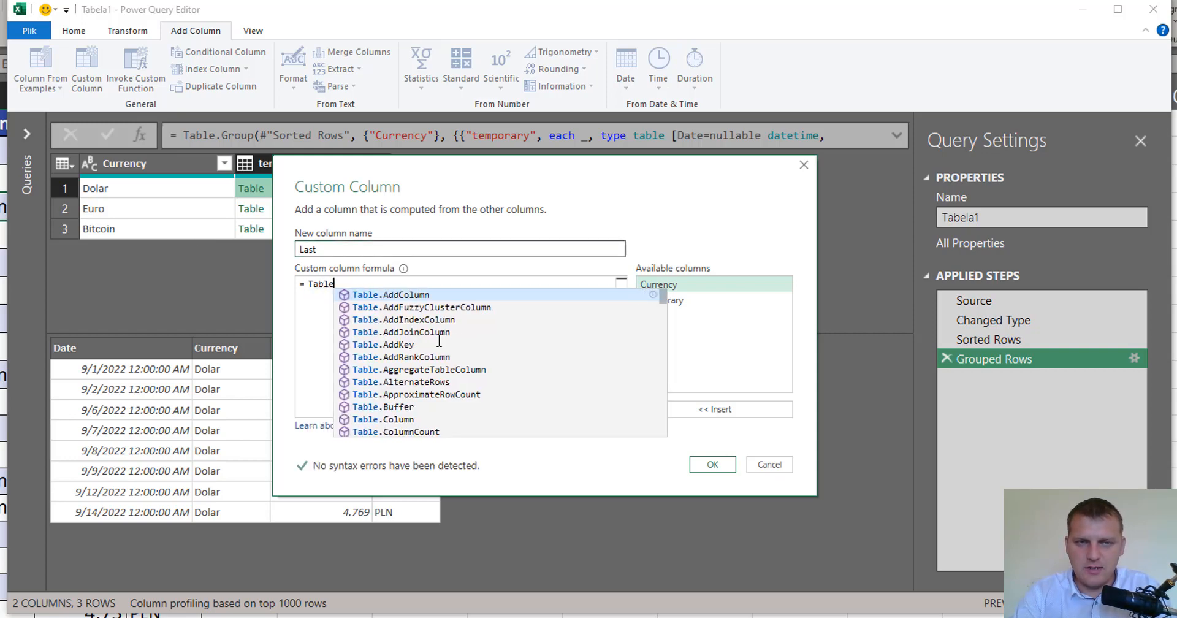
text(.L)
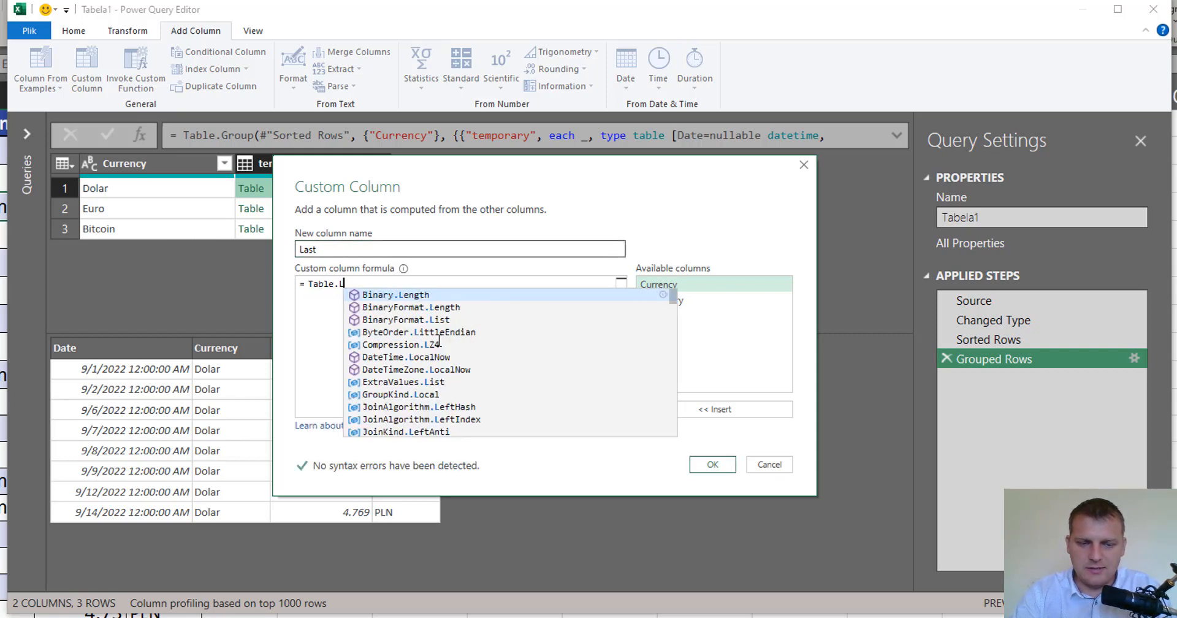
text(astN)
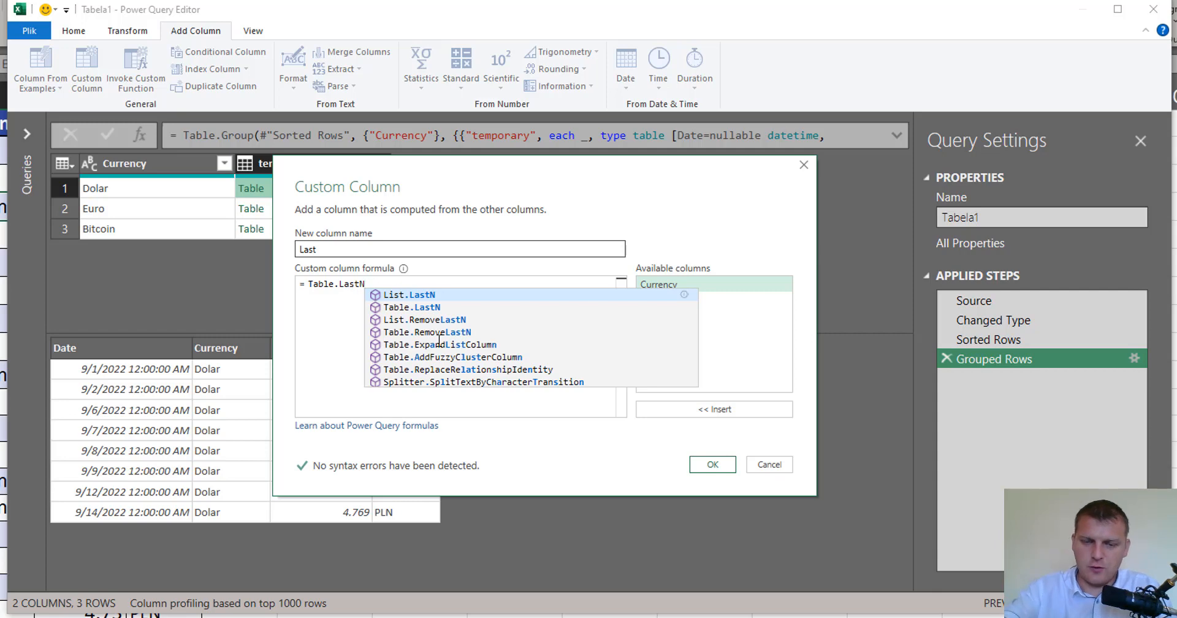
text(()
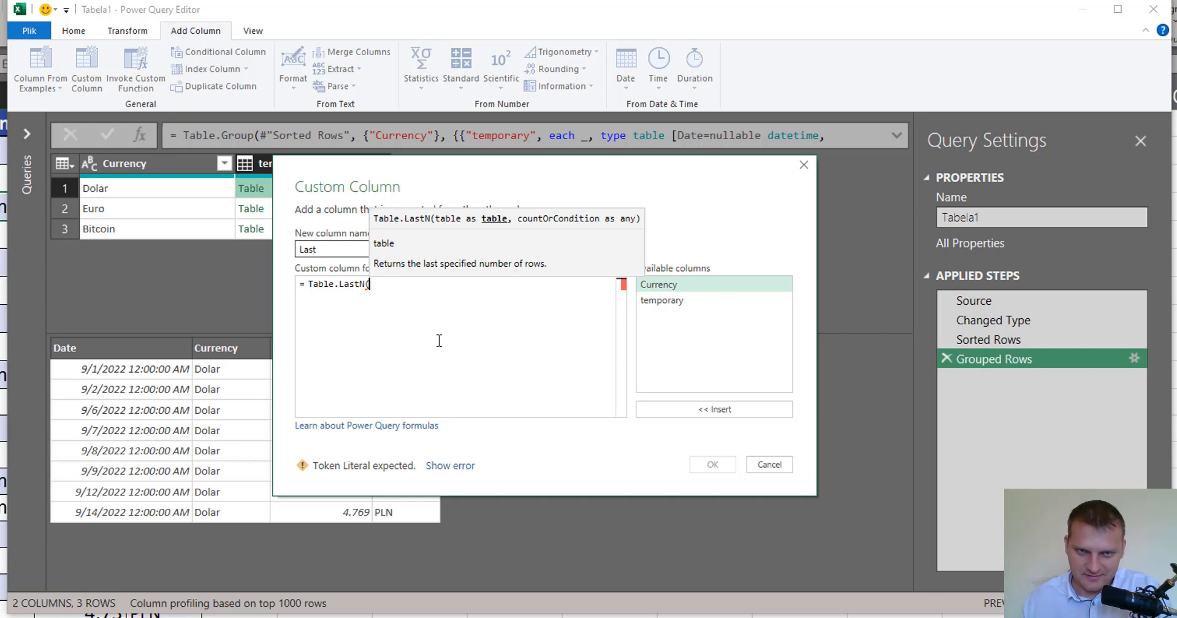
double_click(673, 302)
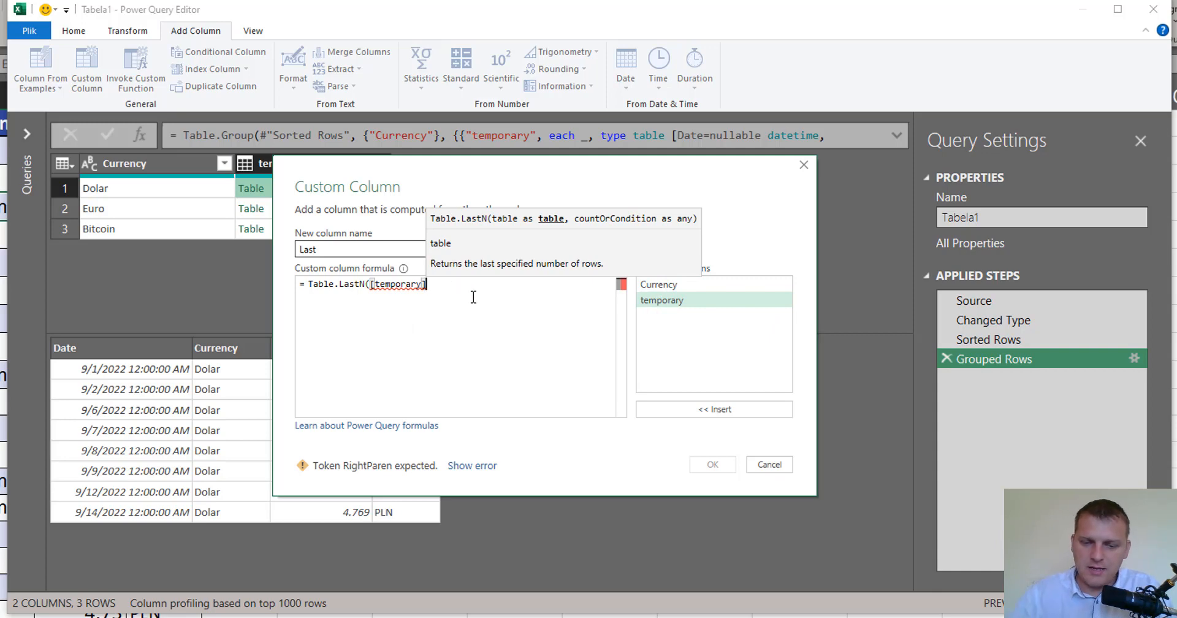
text(,)
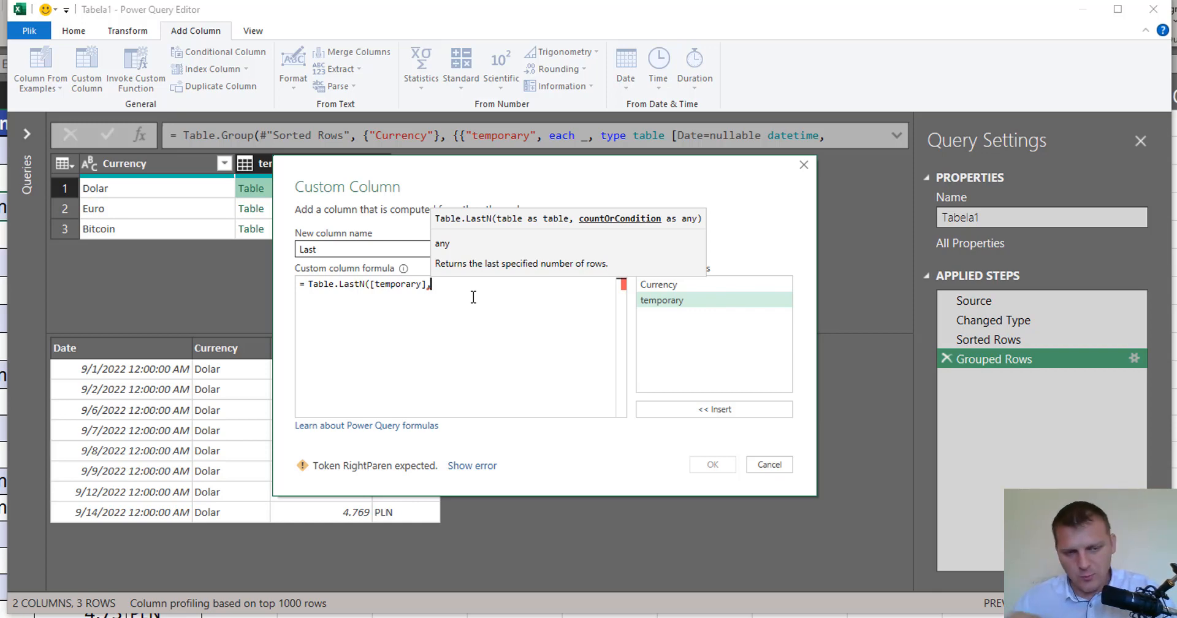
text(1)
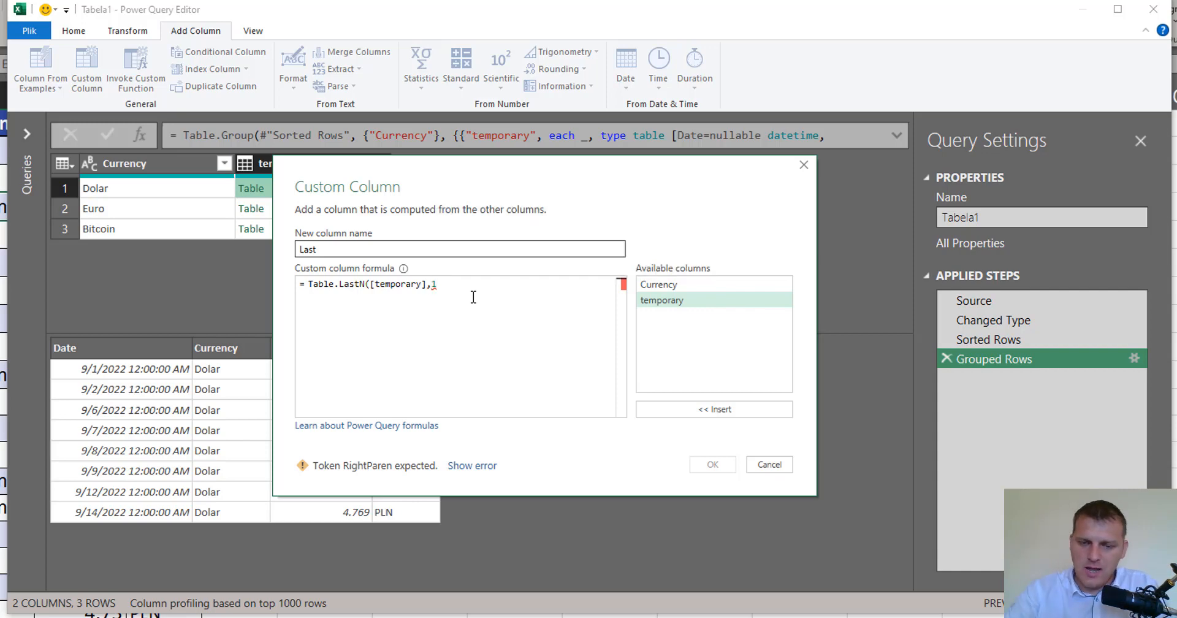
text())
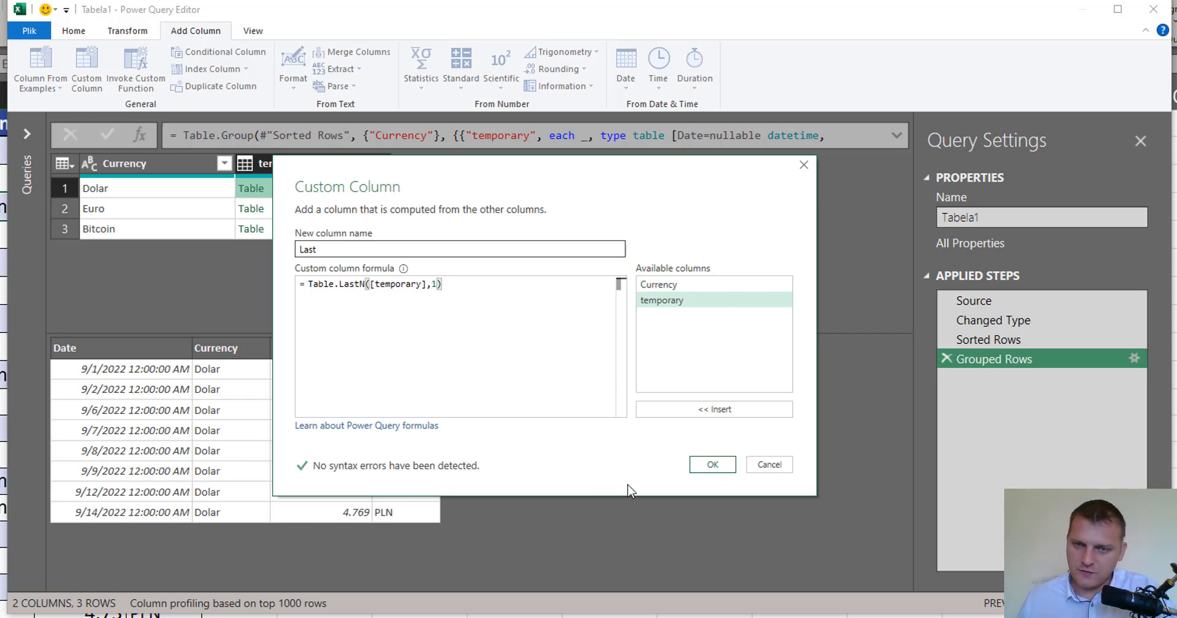
click(713, 465)
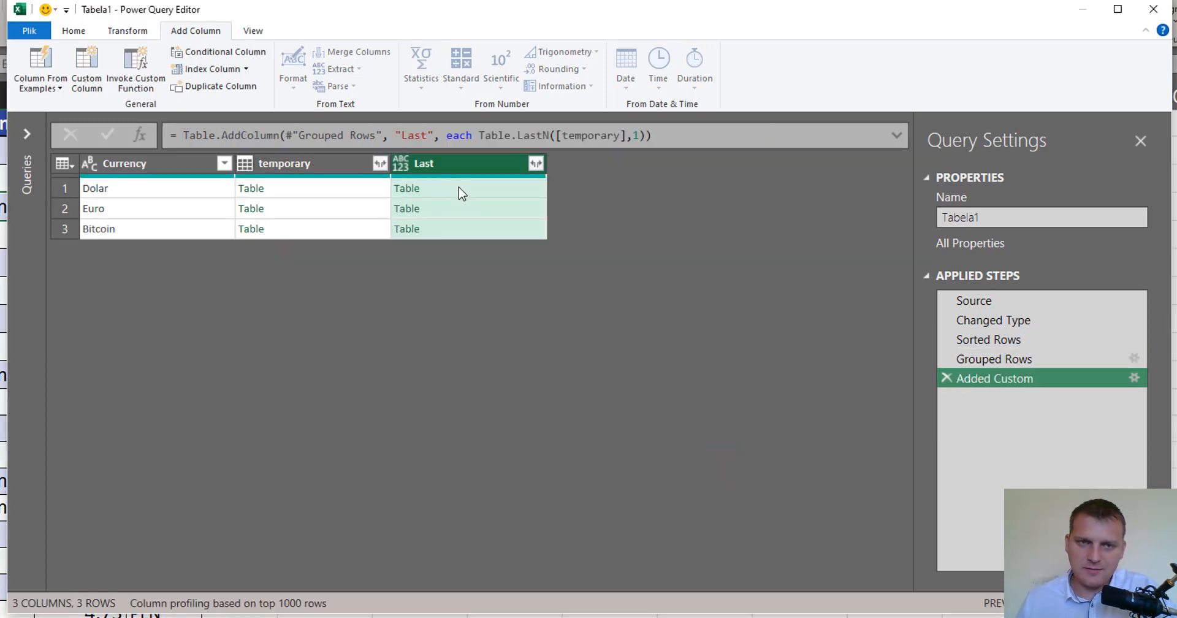
Preview the nested tables in the Last column for Dolar, Euro and Bitcoin
click(458, 187)
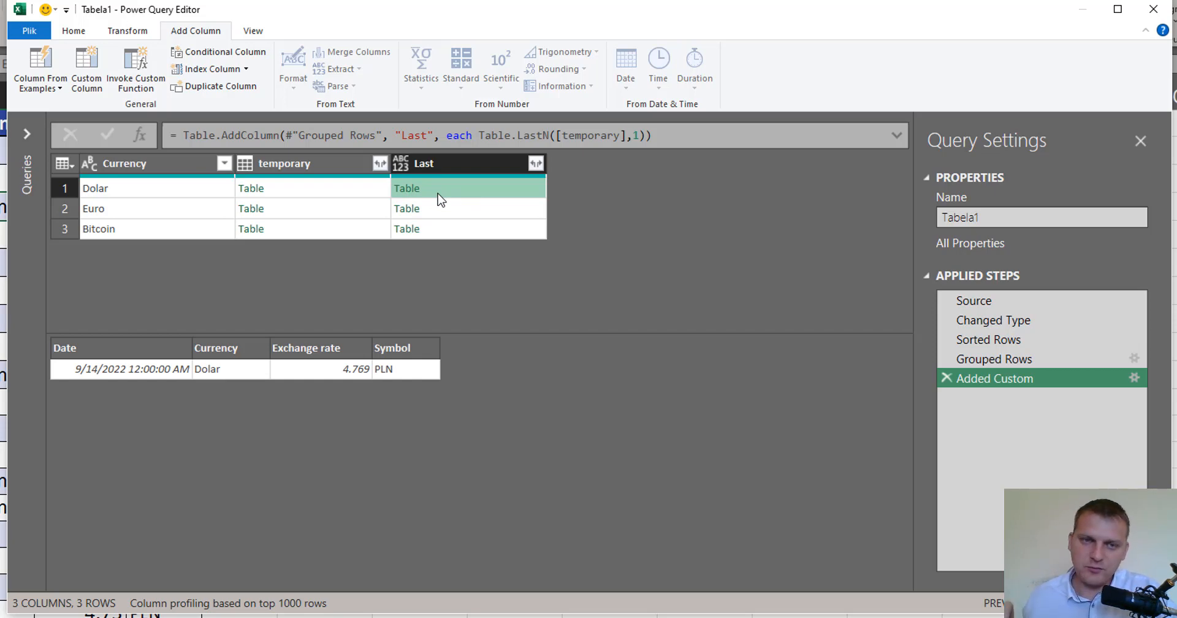
click(498, 212)
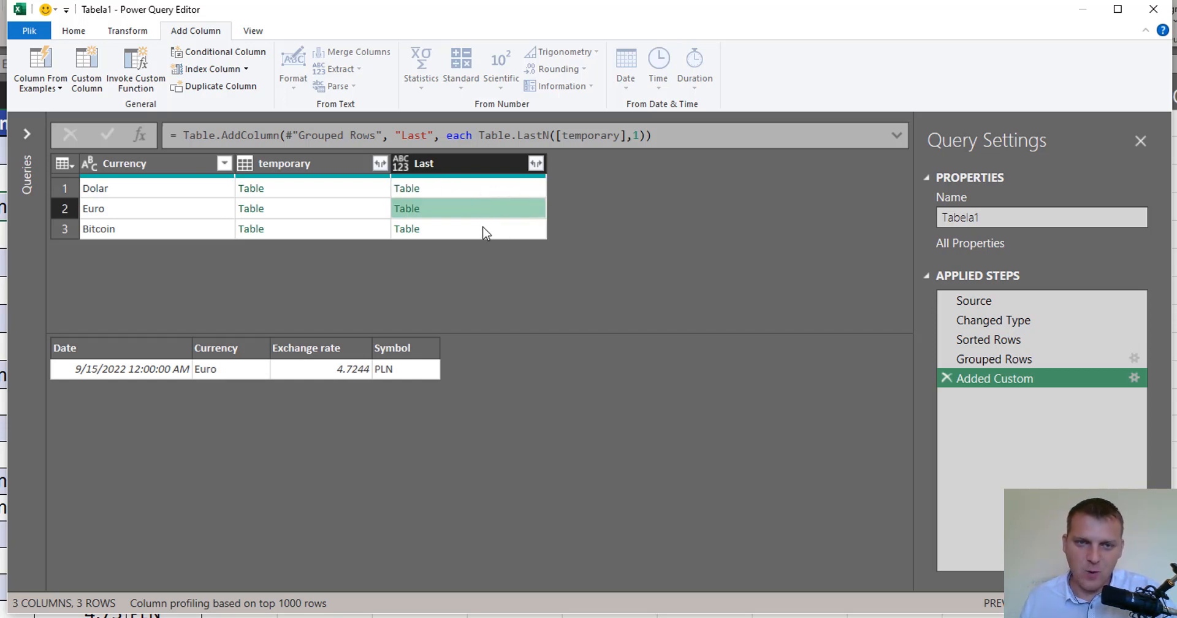
click(478, 232)
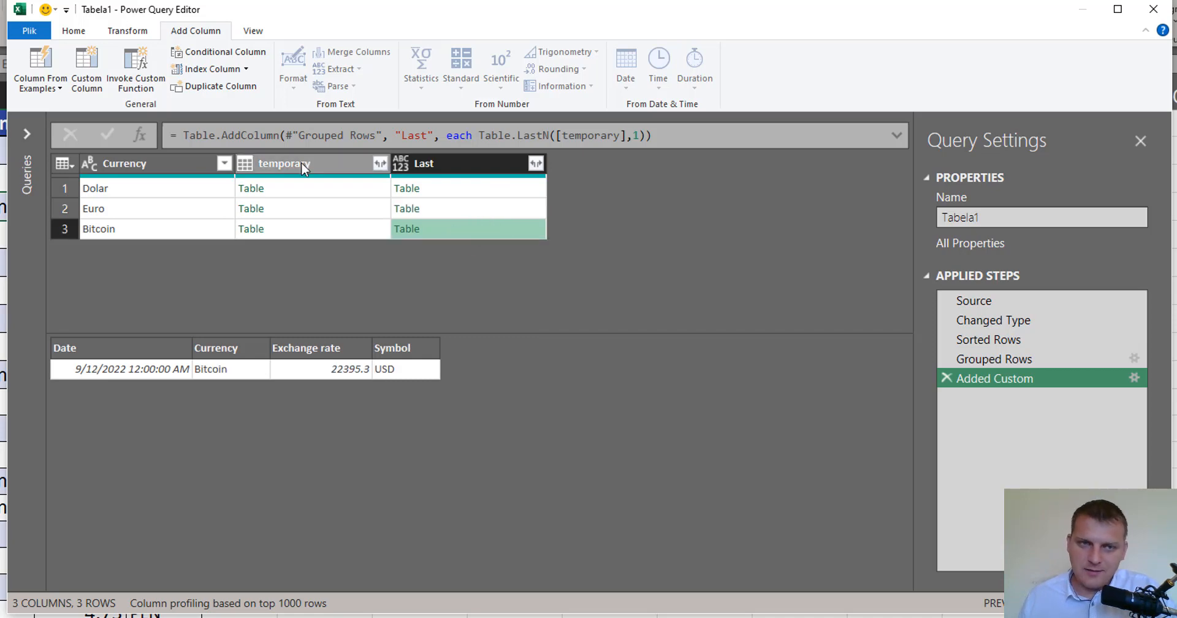
Remove the temporary column and expand Last into Date, Exchange rate and Symbol without the original column name as prefix
click(325, 165)
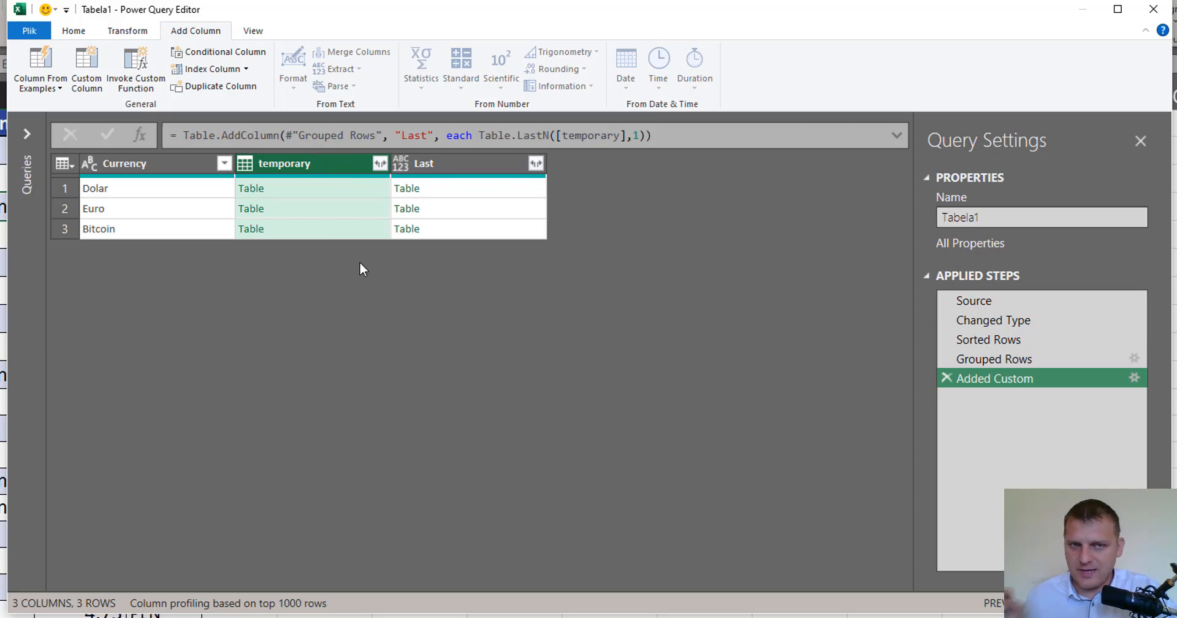
key(Delete)
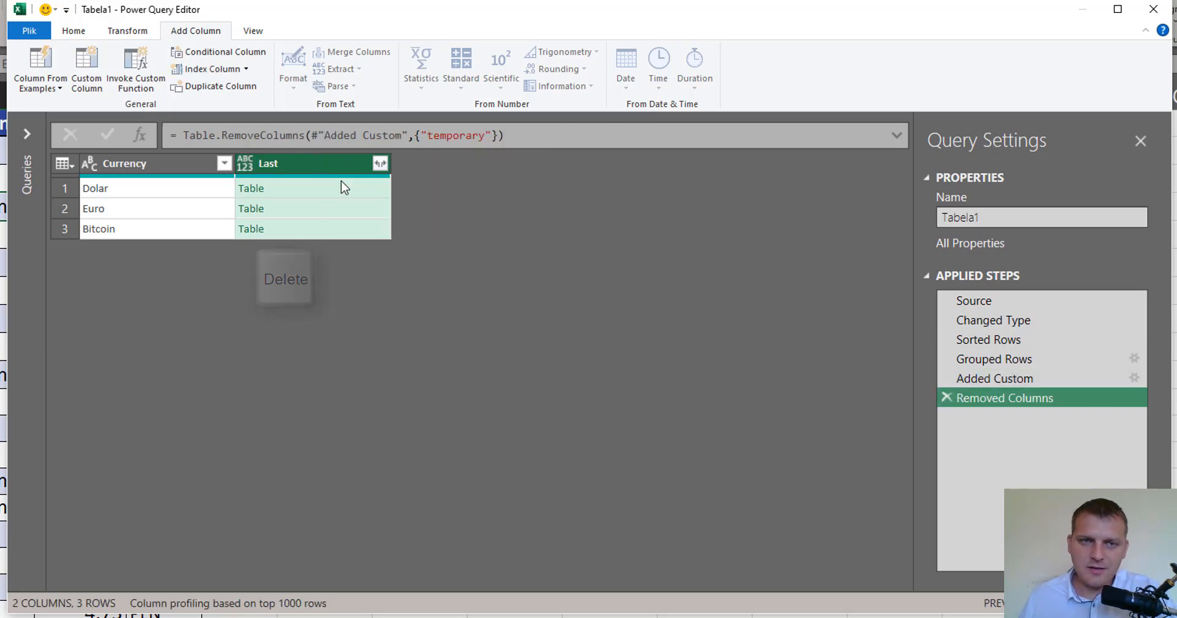
click(380, 163)
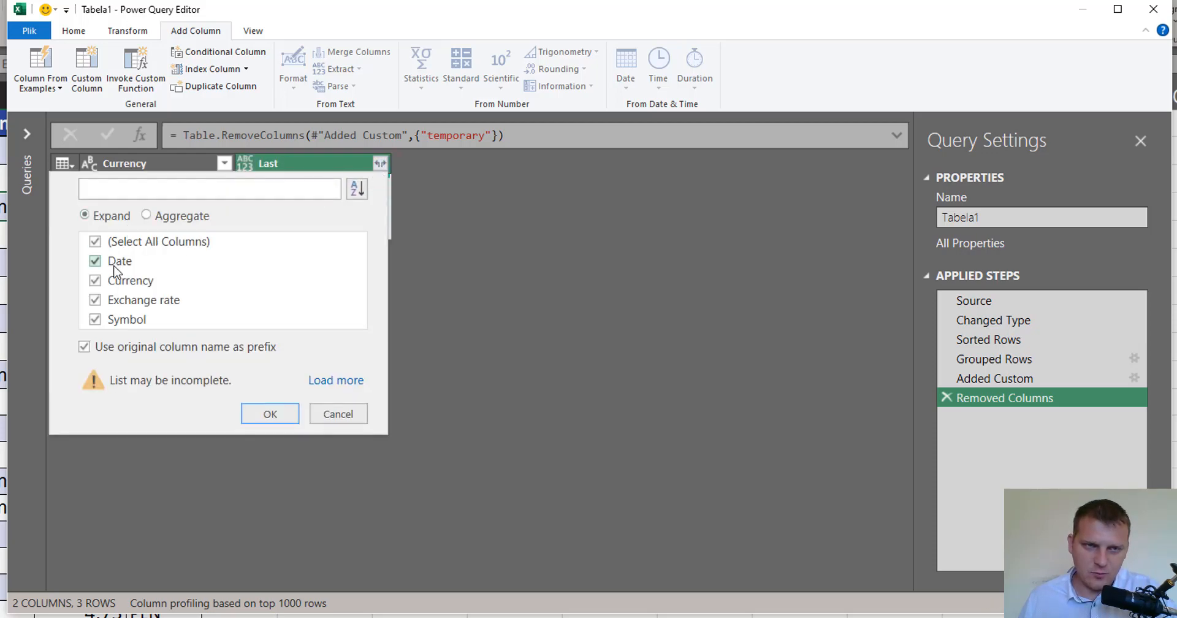
click(120, 284)
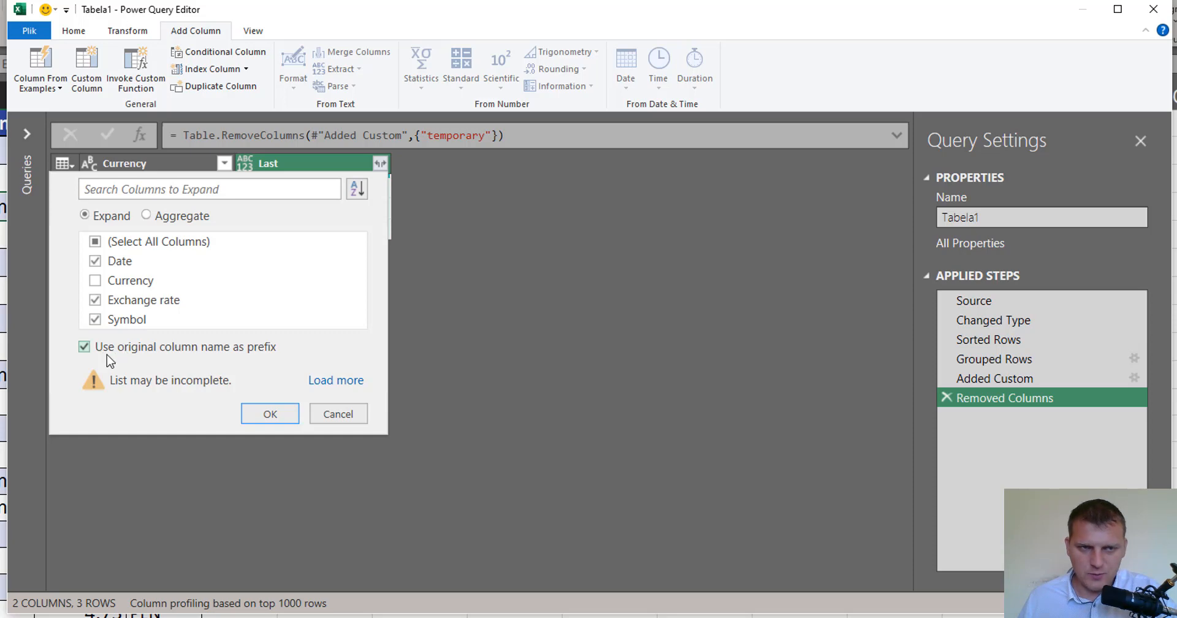
click(129, 351)
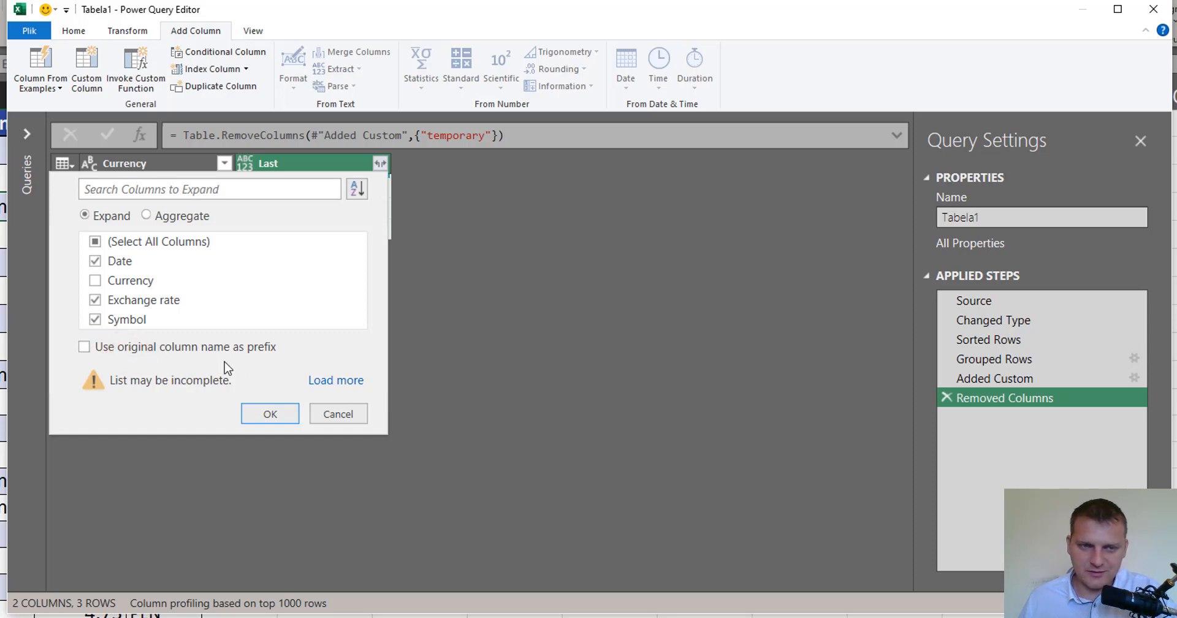
click(270, 415)
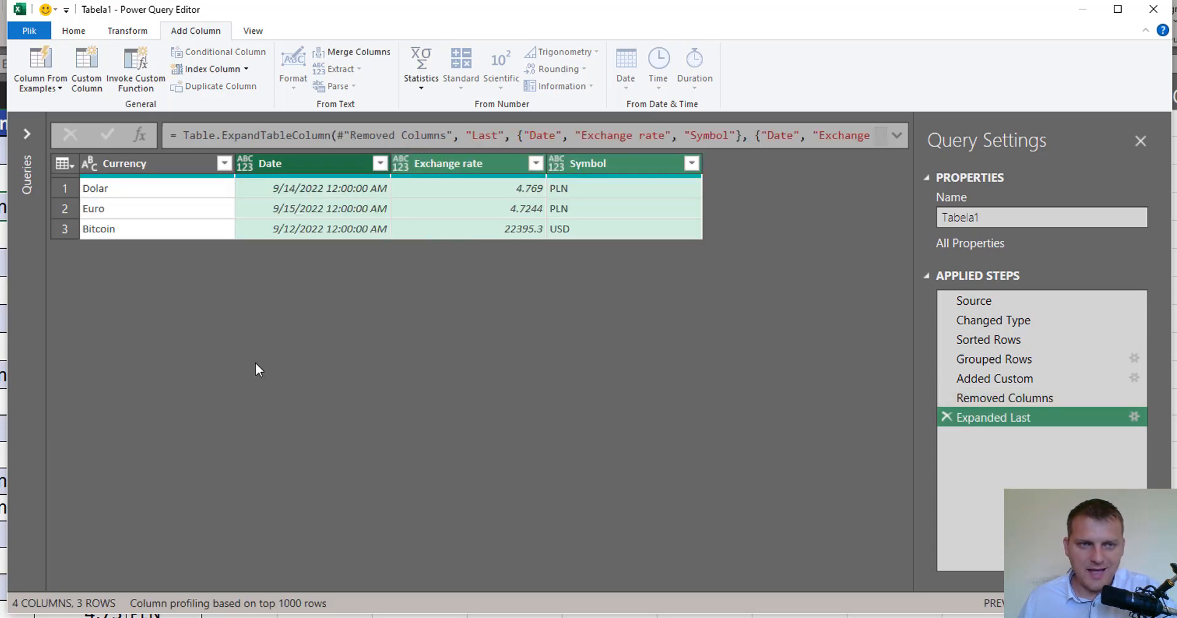
Examine the currency, date and exchange rate in the expanded Dolar row
click(163, 195)
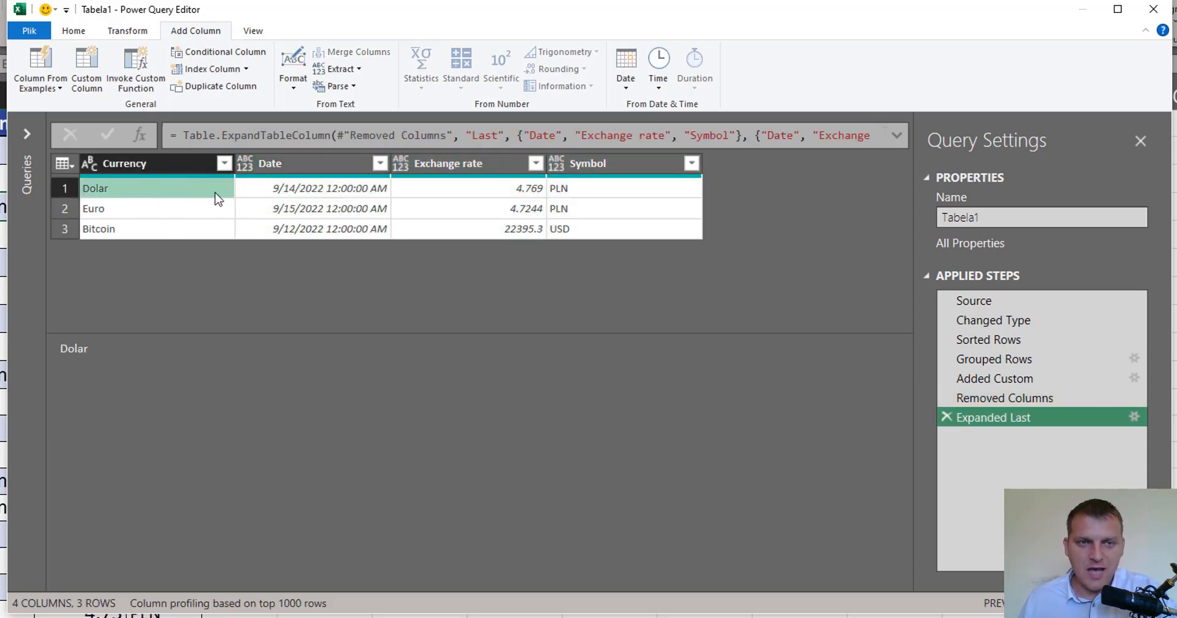
click(258, 195)
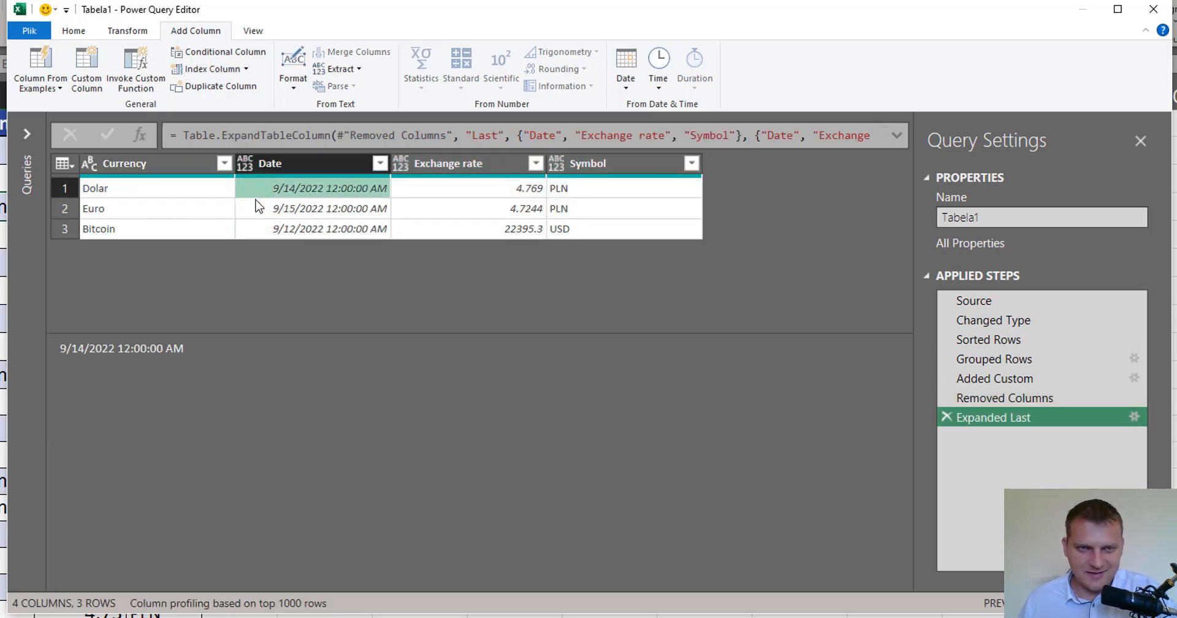
click(455, 190)
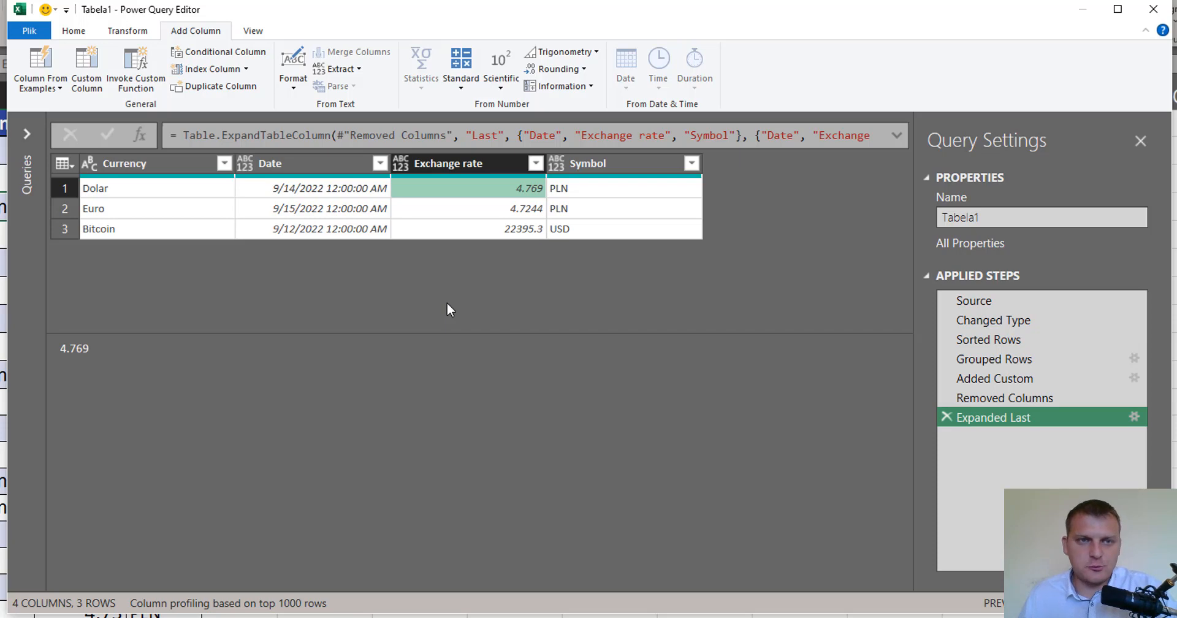
Load the query as a table to cell F1 of the existing worksheet PQ01, without adding it to the Data Model
click(74, 31)
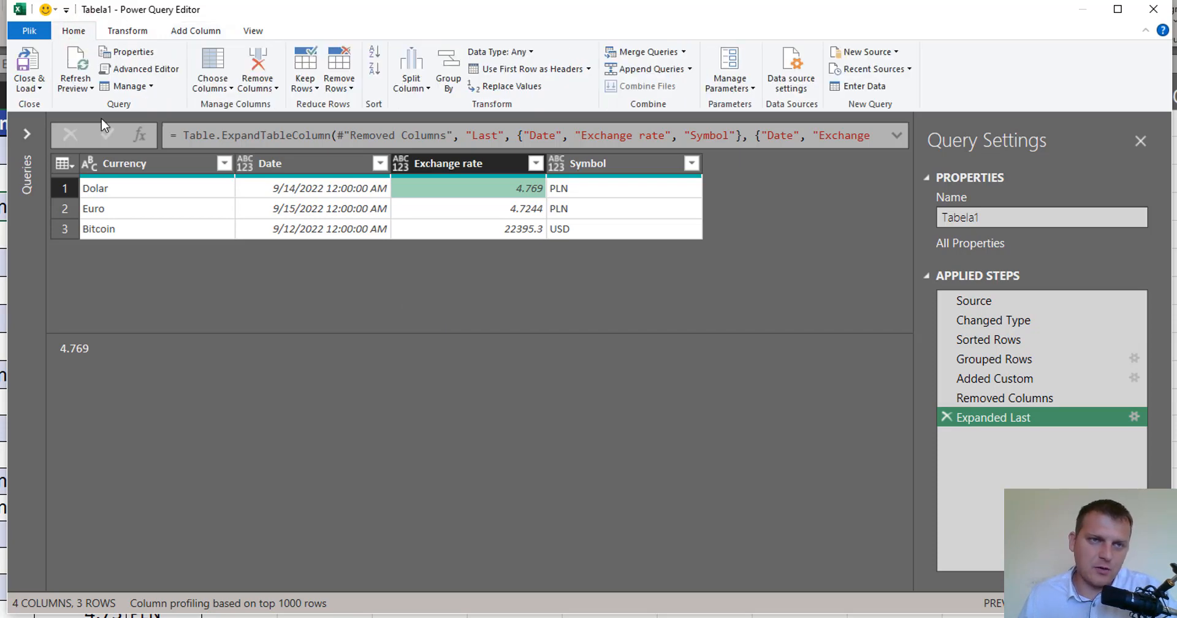
click(29, 88)
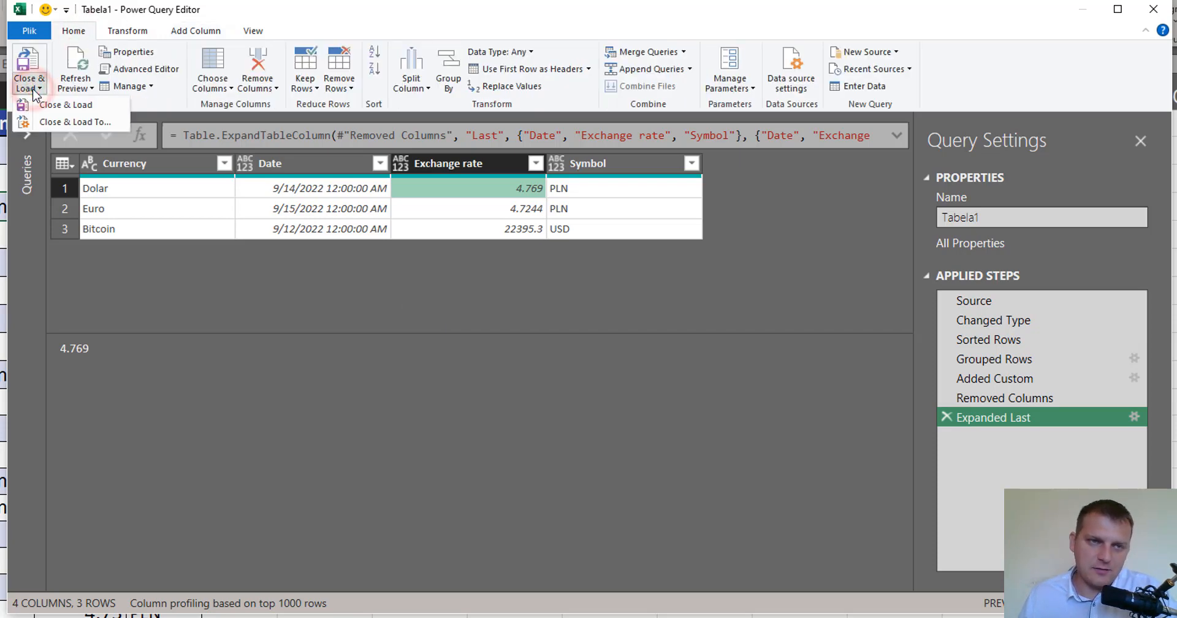
click(92, 127)
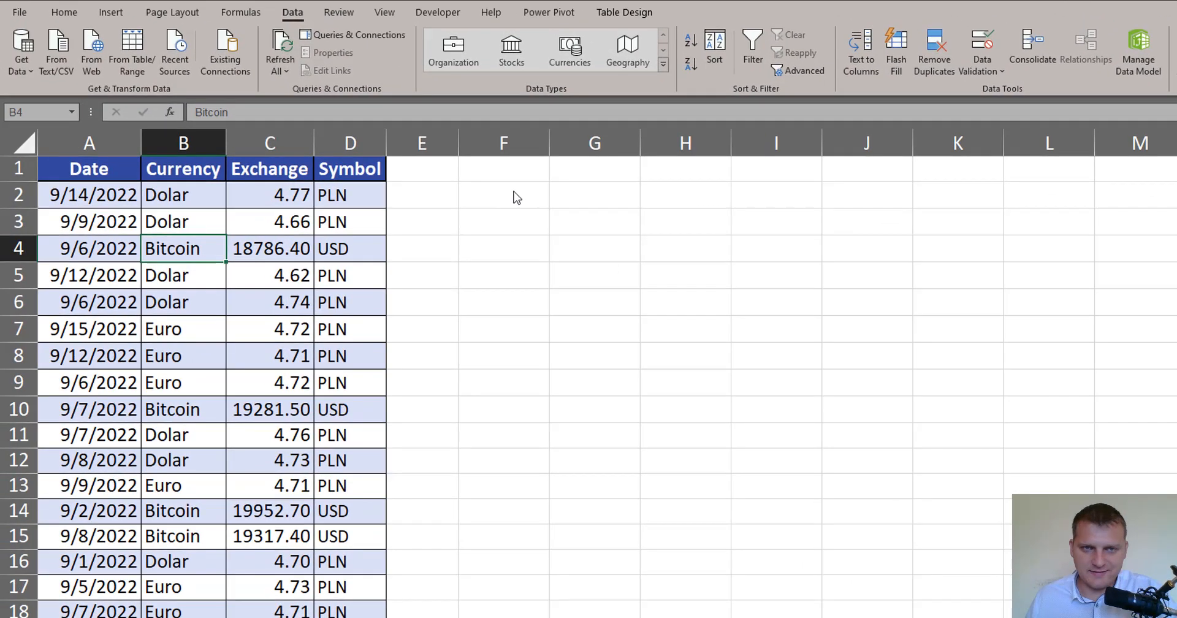
drag(741, 311, 727, 95)
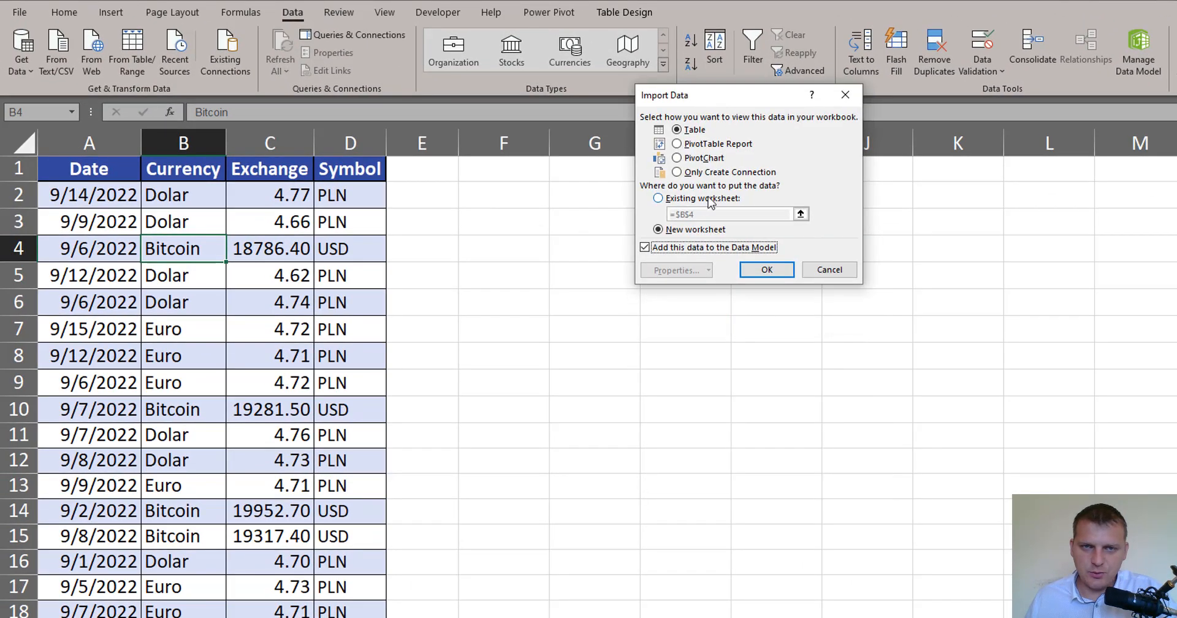
click(704, 198)
click(500, 171)
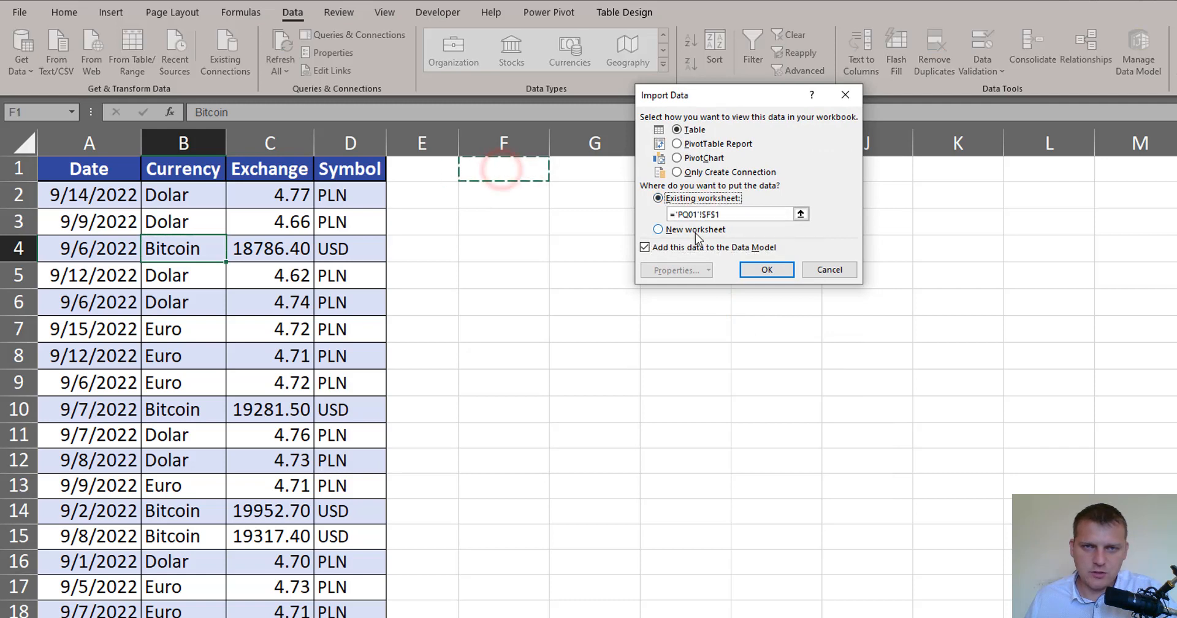
click(705, 247)
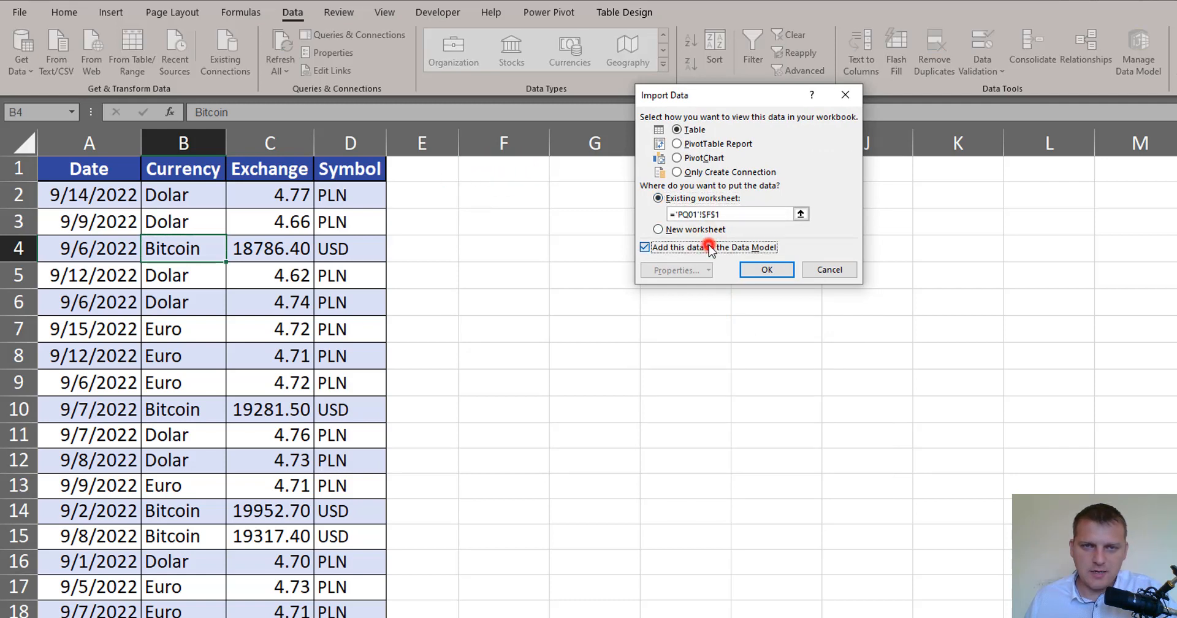
click(765, 270)
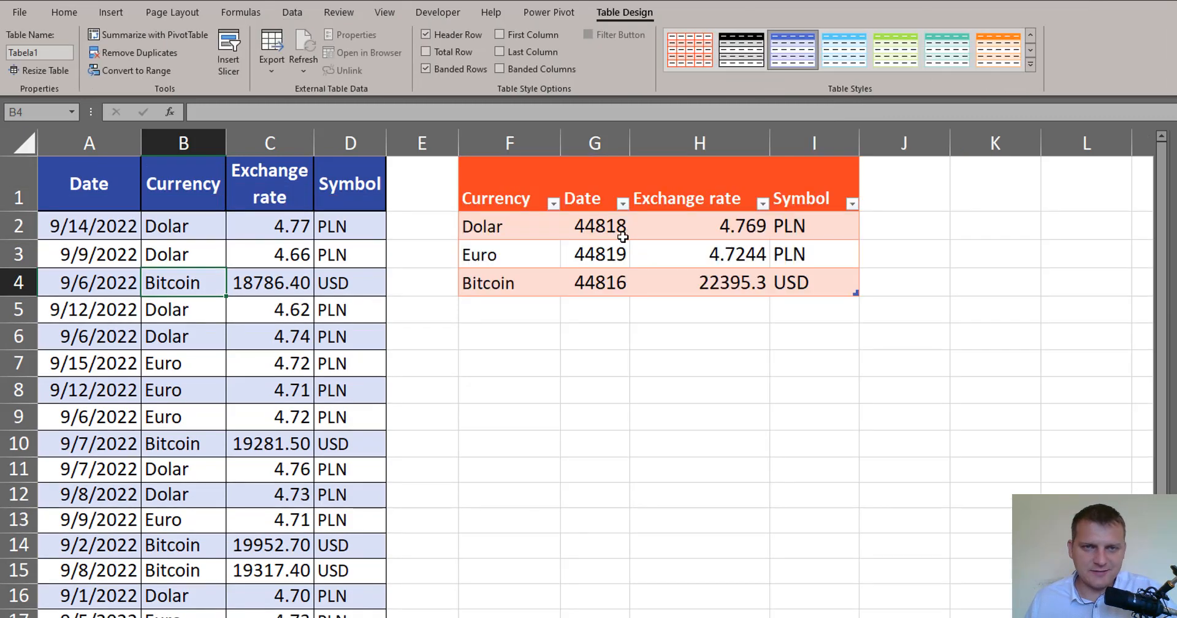
Format the loaded dates in G2:G4 as Short Date and widen column G
drag(604, 231, 612, 282)
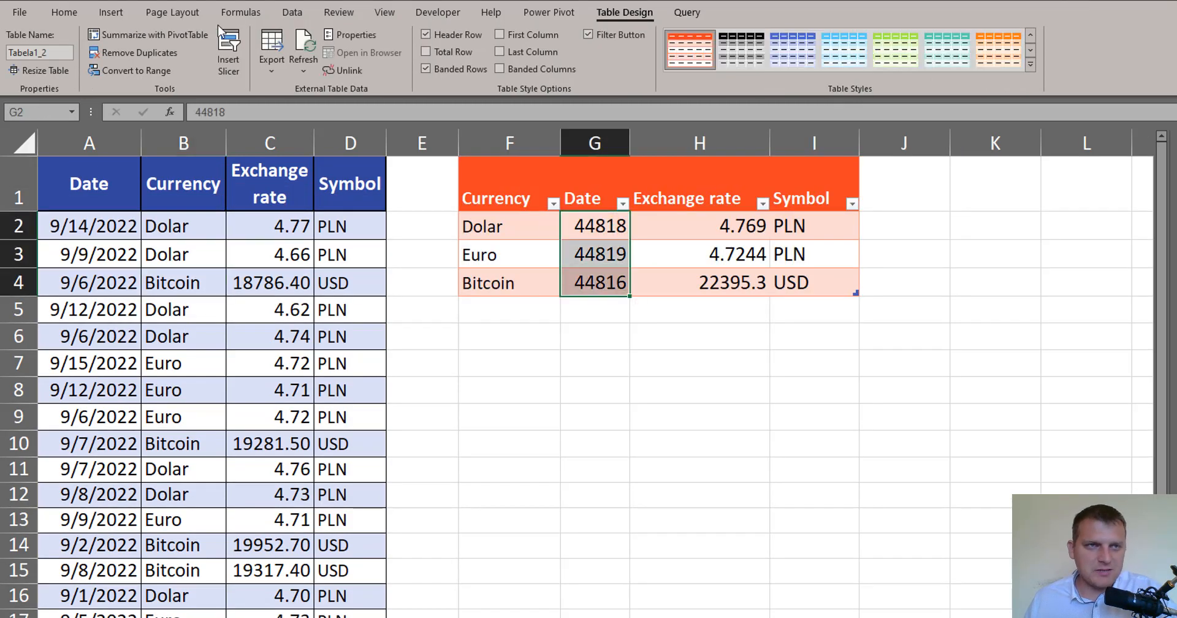
click(70, 16)
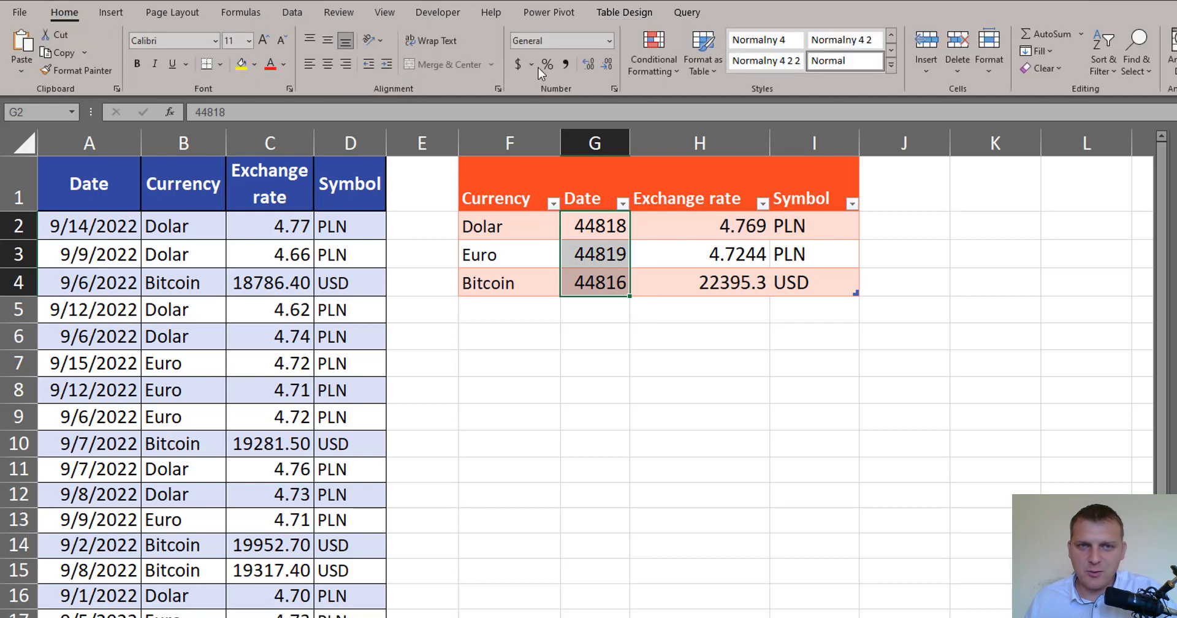
click(610, 41)
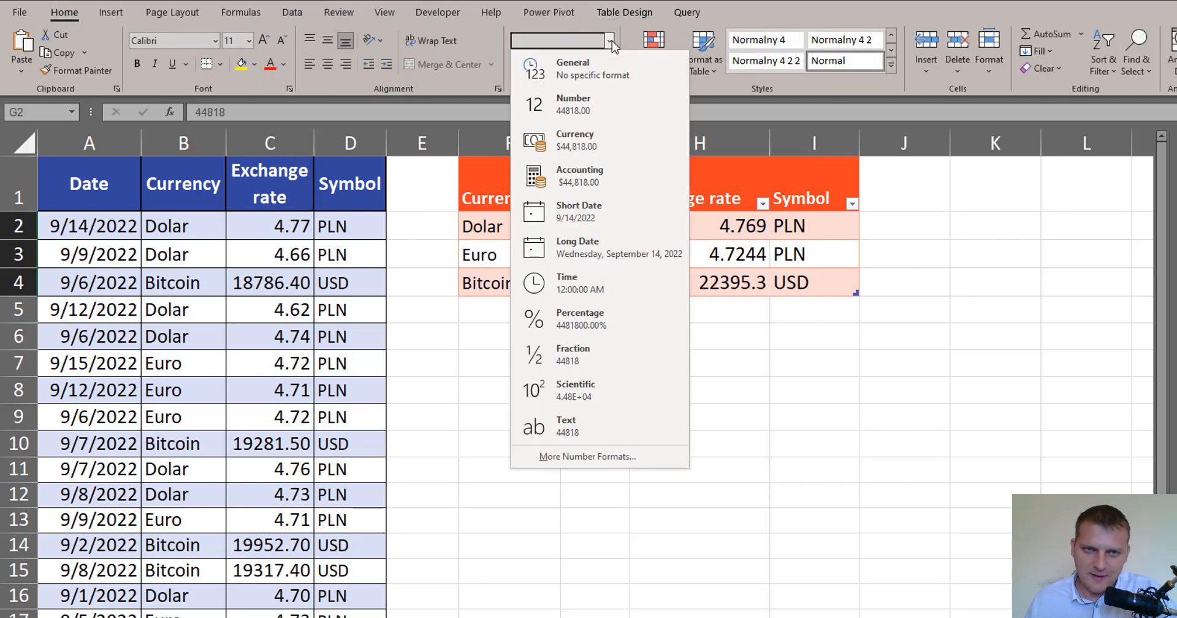
click(616, 208)
drag(659, 144, 674, 143)
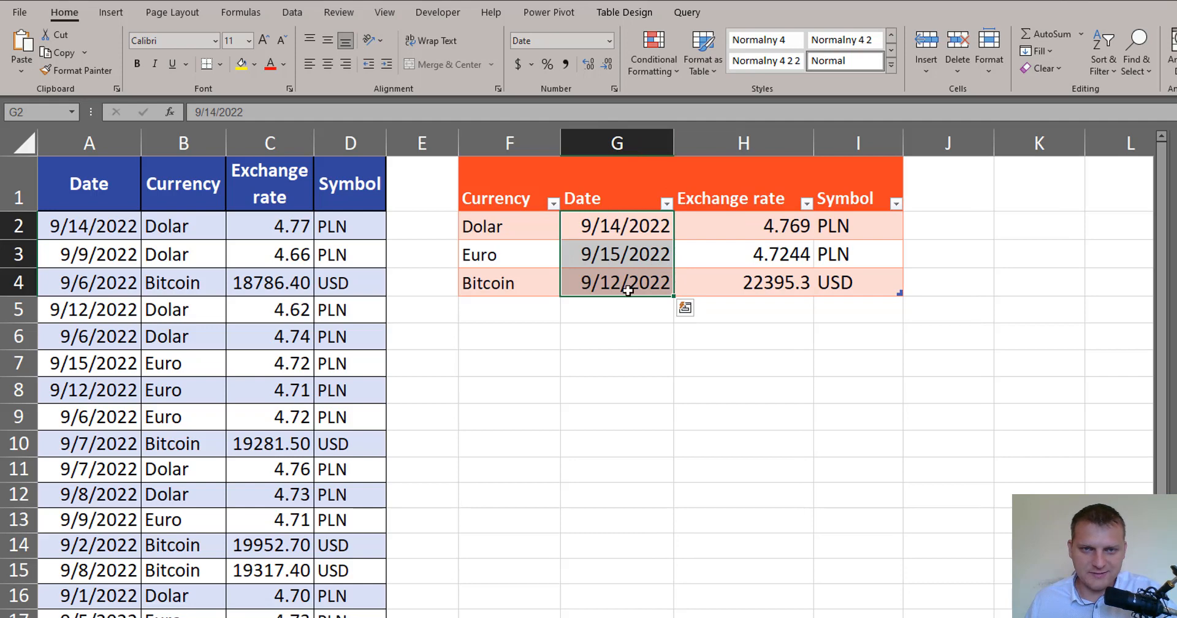
Change the source dates in A3 to 9/17/2022 and A4 to 9/16/2022, and refresh the loaded results table
double_click(87, 254)
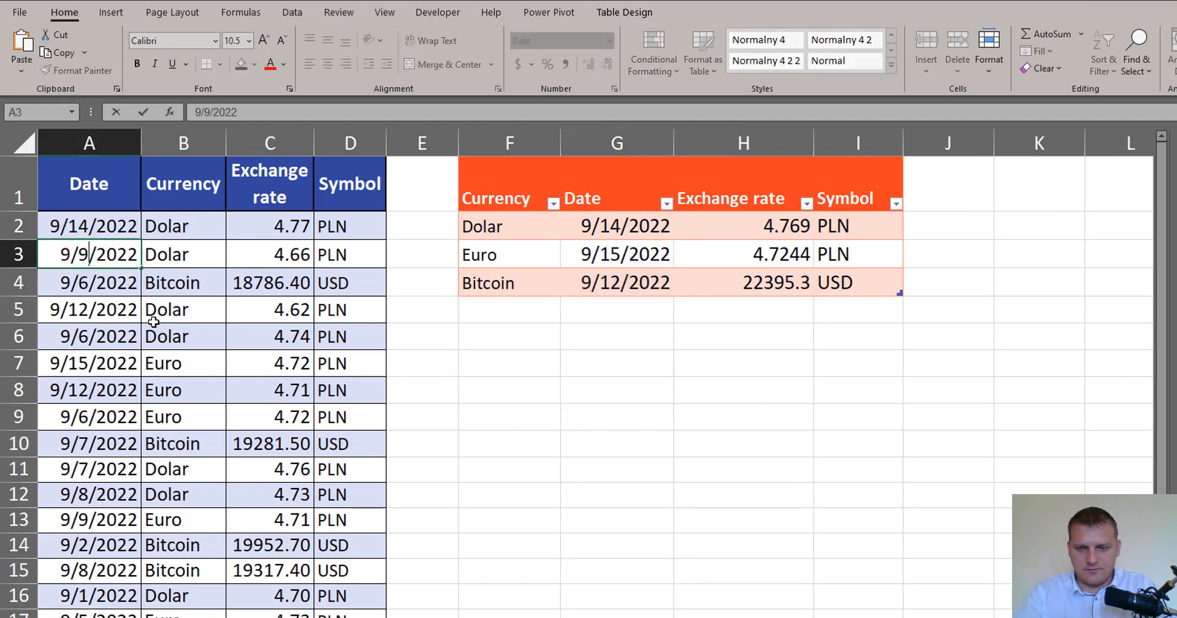
key(BackSpace)
text(17)
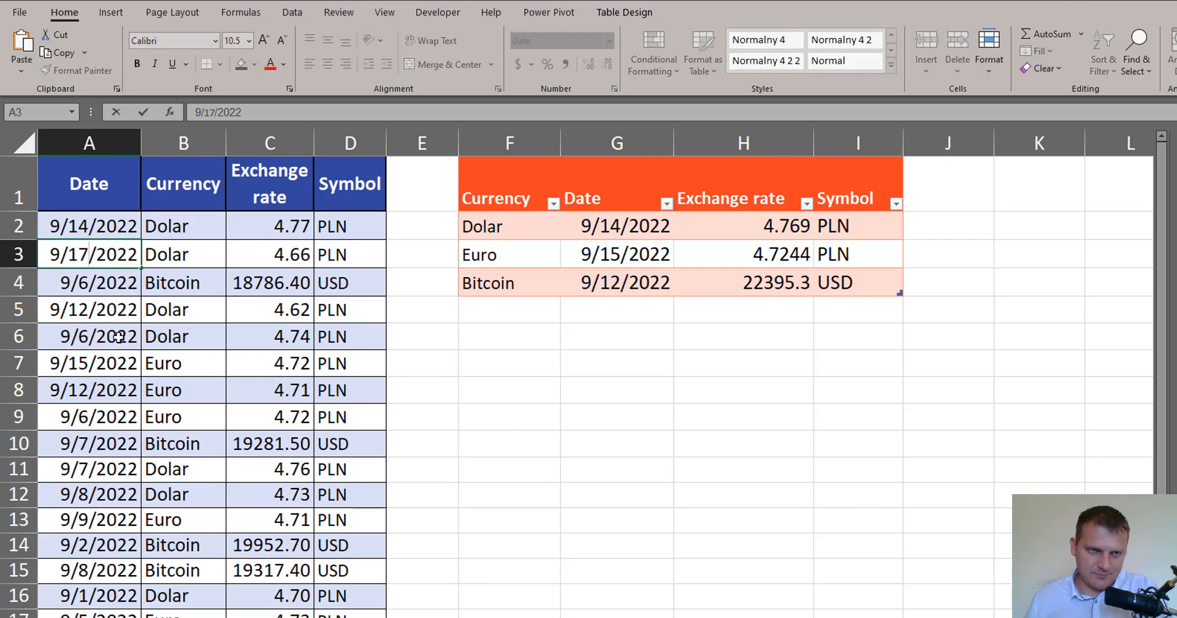
click(81, 284)
double_click(81, 284)
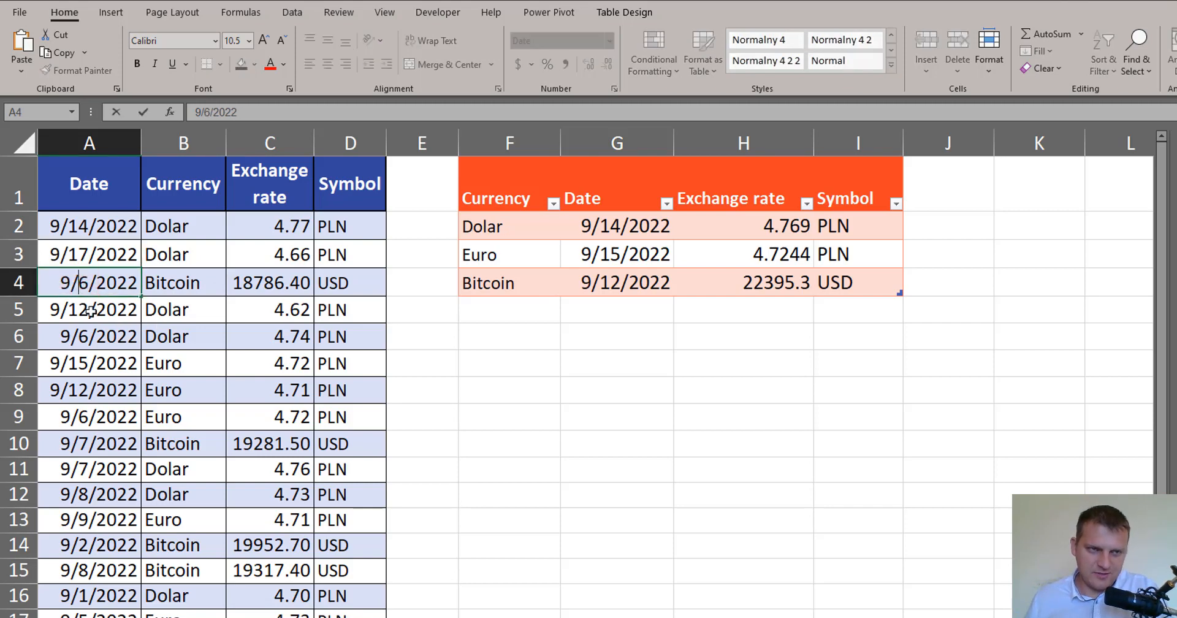
text(1)
click(114, 352)
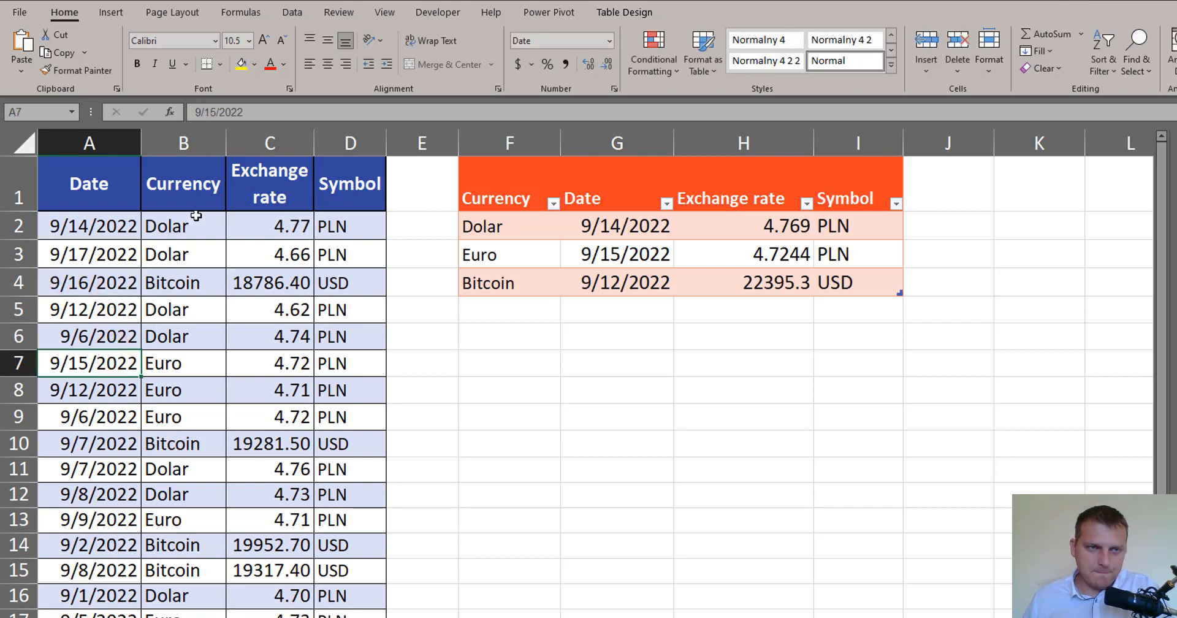
right_click(727, 227)
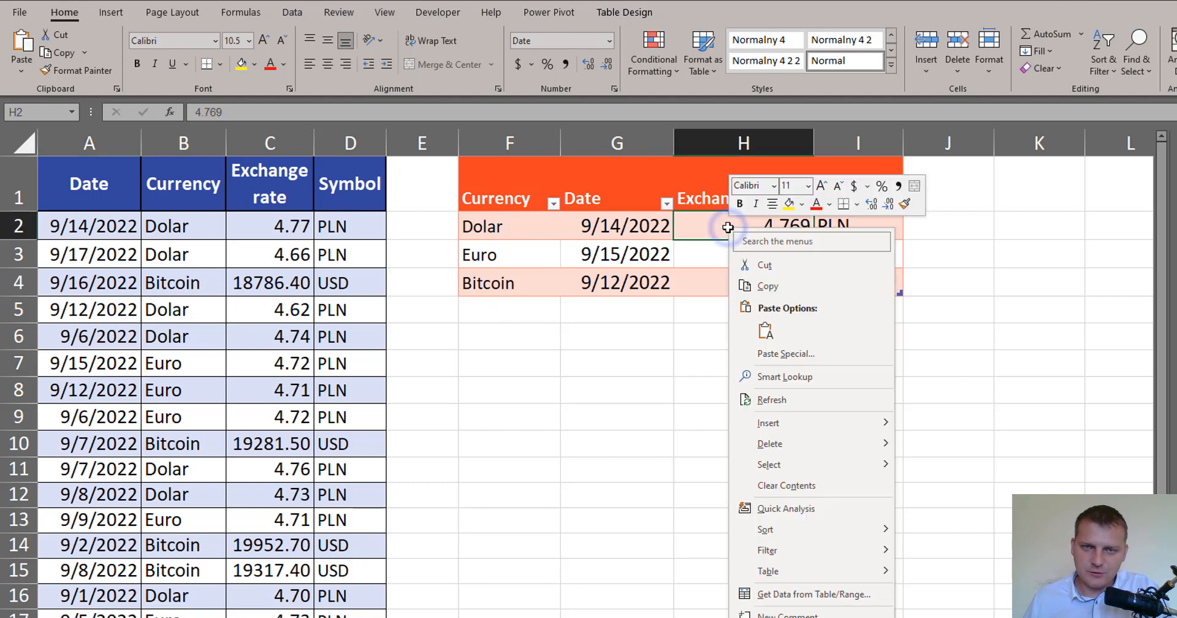
click(797, 404)
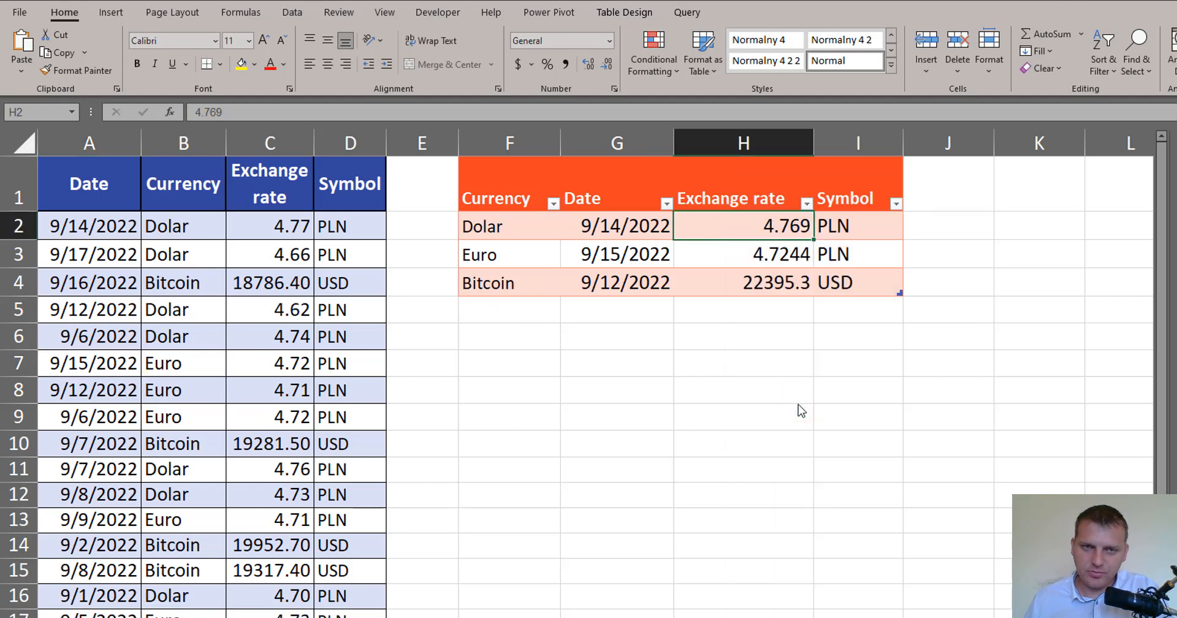